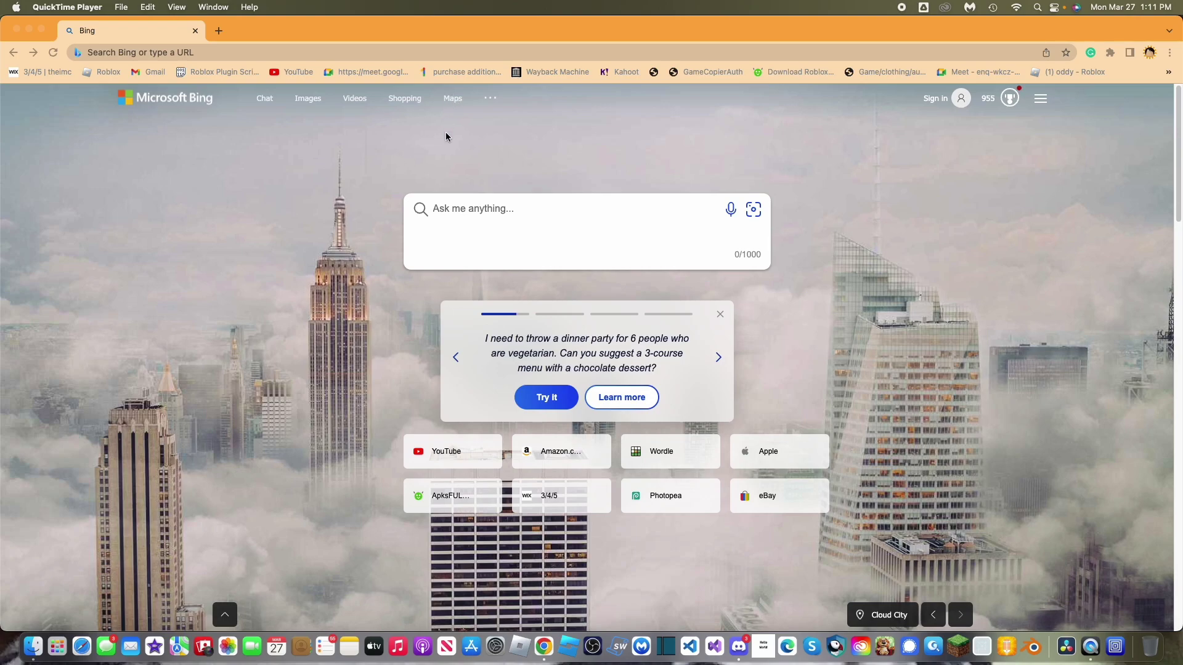
Load the pasted Google Drive link for Wrapper.Offline-MacOS.zip in Chrome.
{"action": "left_click", "coordinate": [427, 52]}
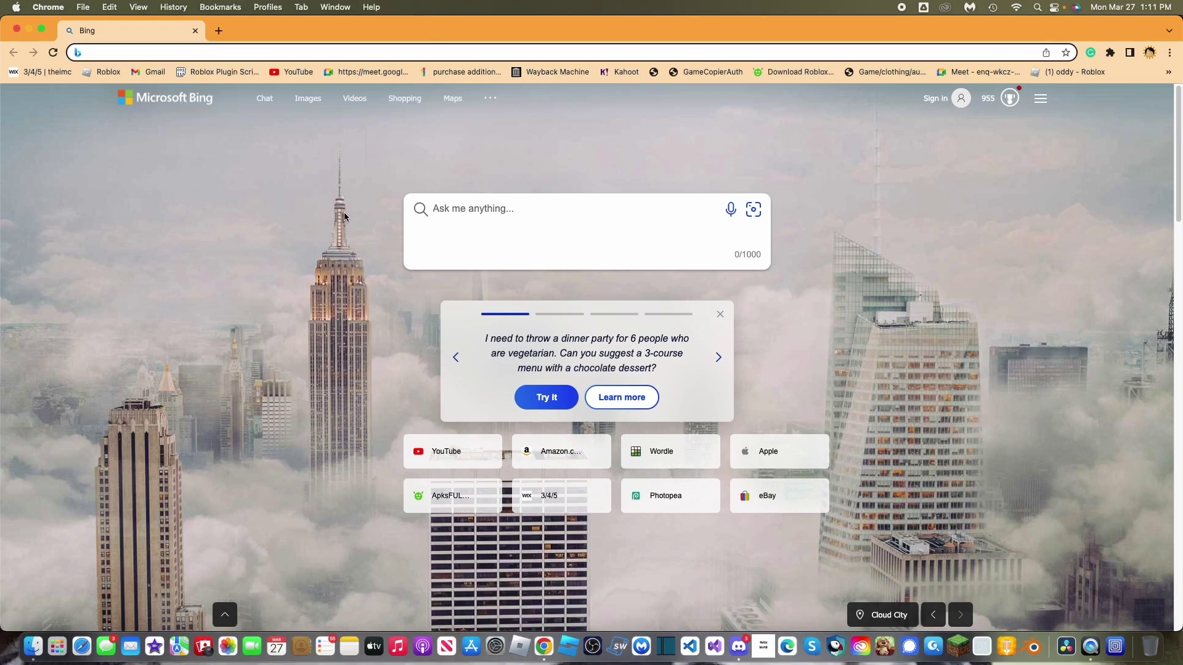
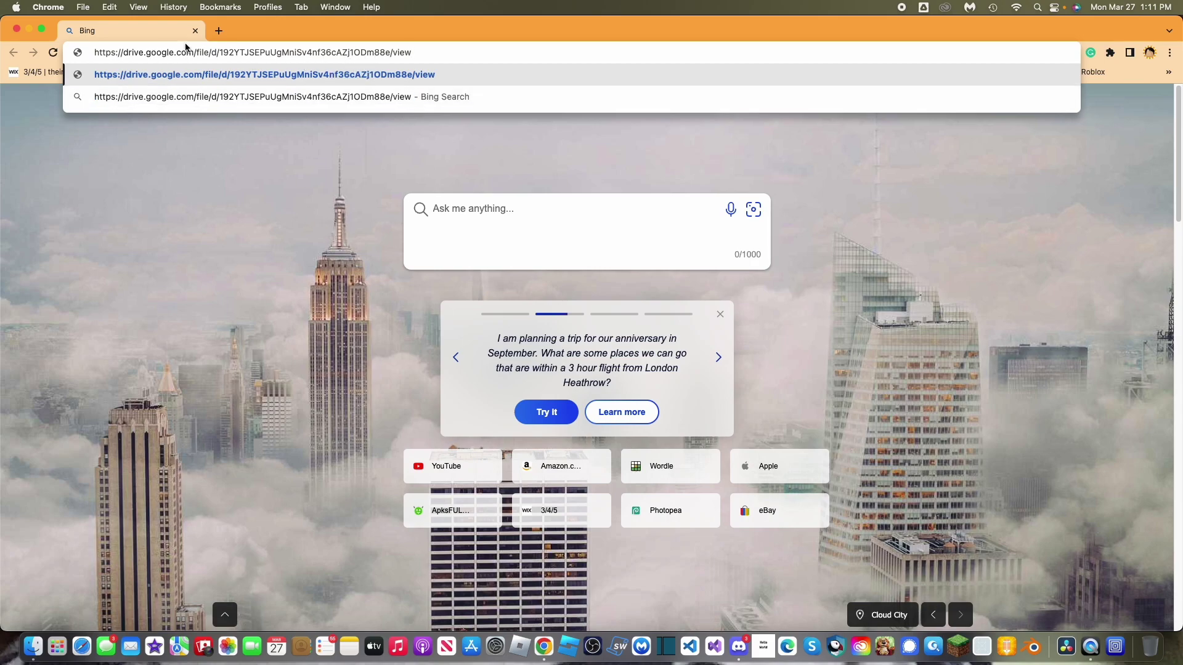
{"action": "key", "text": "Return"}
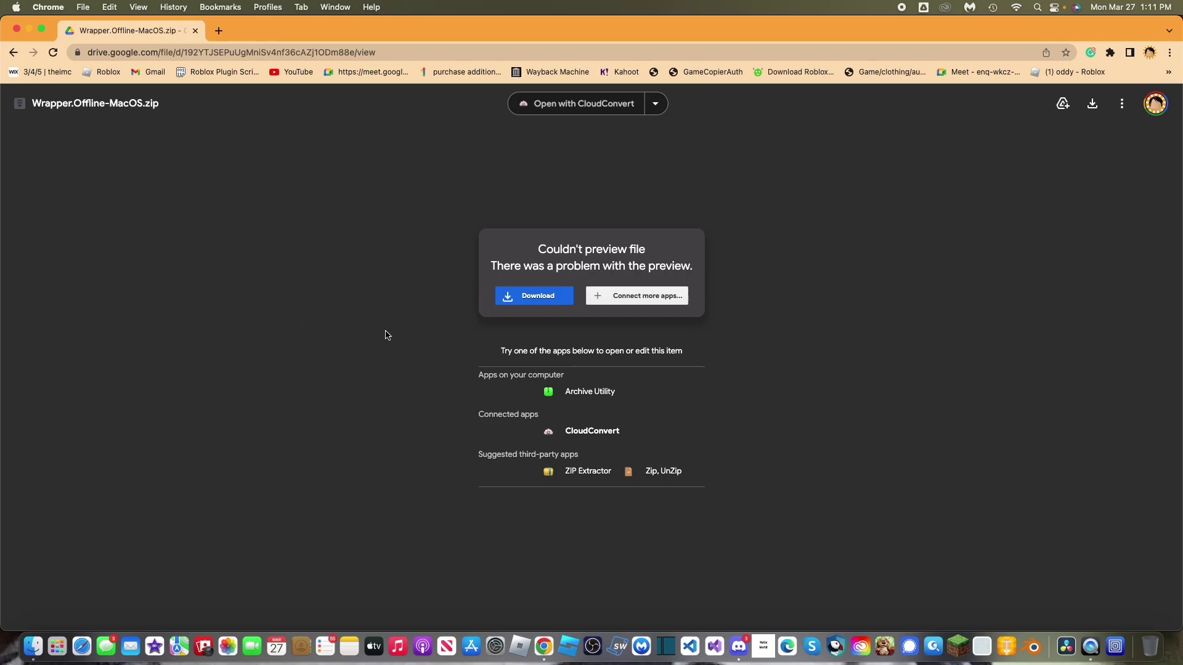
Download Wrapper.Offline-MacOS.zip, choosing 'Download anyway' on the virus-scan warning.
{"action": "left_click", "coordinate": [518, 297]}
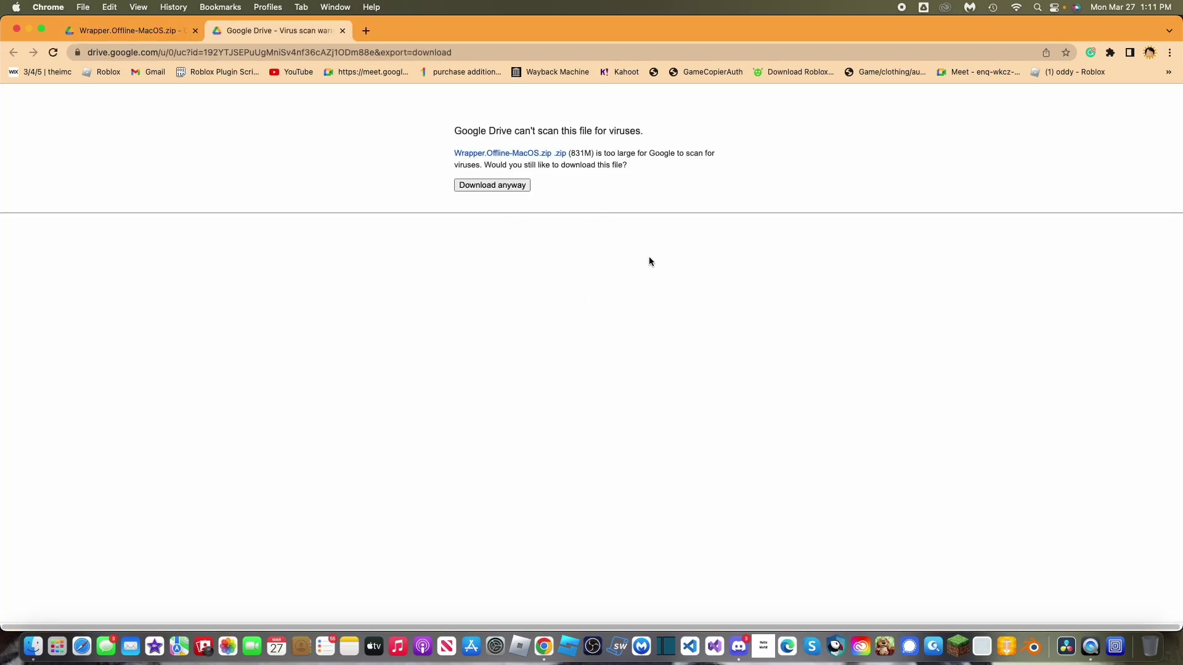
{"action": "left_click", "coordinate": [487, 187]}
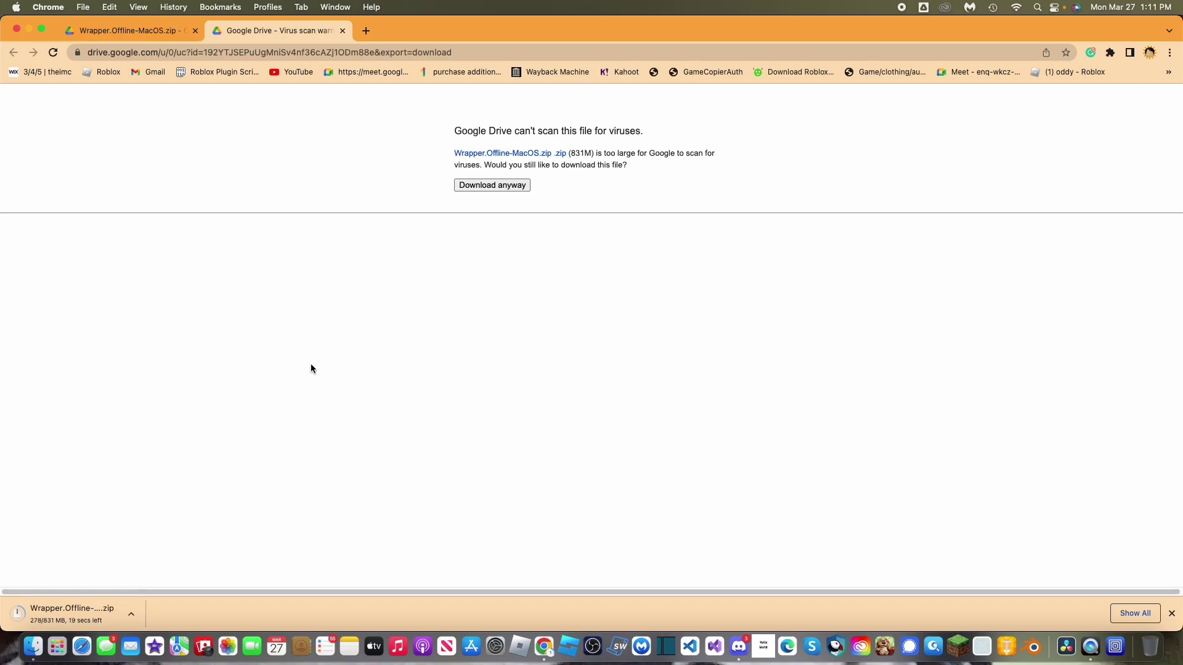
{"action": "left_click", "coordinate": [902, 8]}
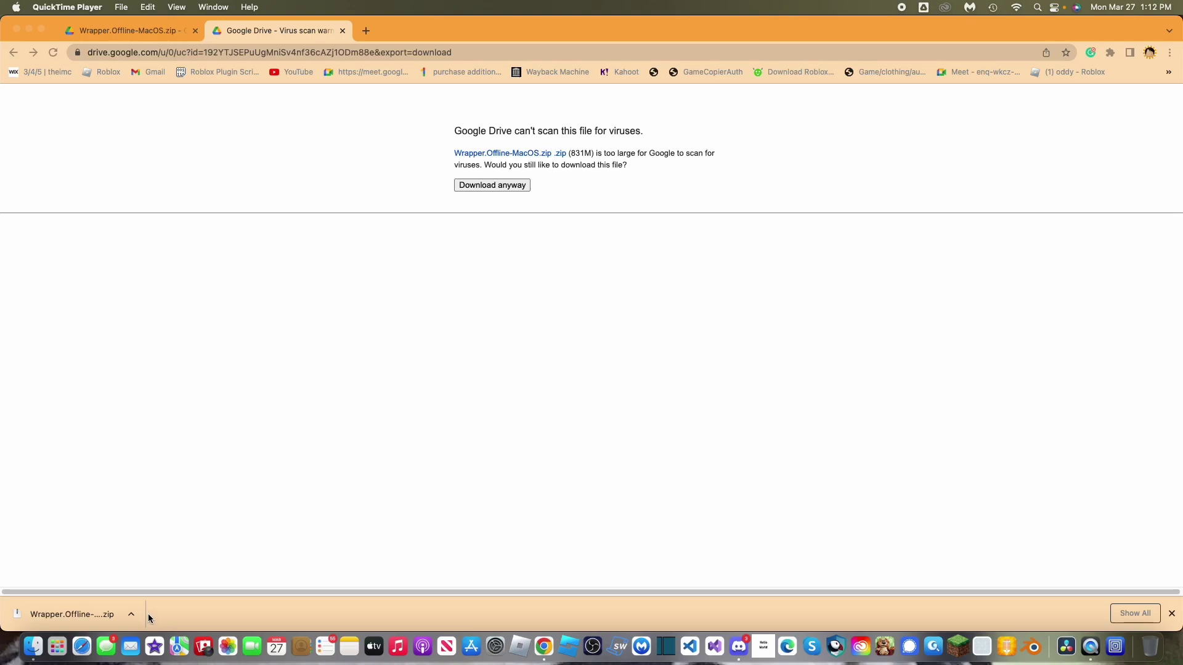
Show the finished zip in Finder's Downloads folder and minimize Chrome out of the way.
{"action": "left_click", "coordinate": [131, 614]}
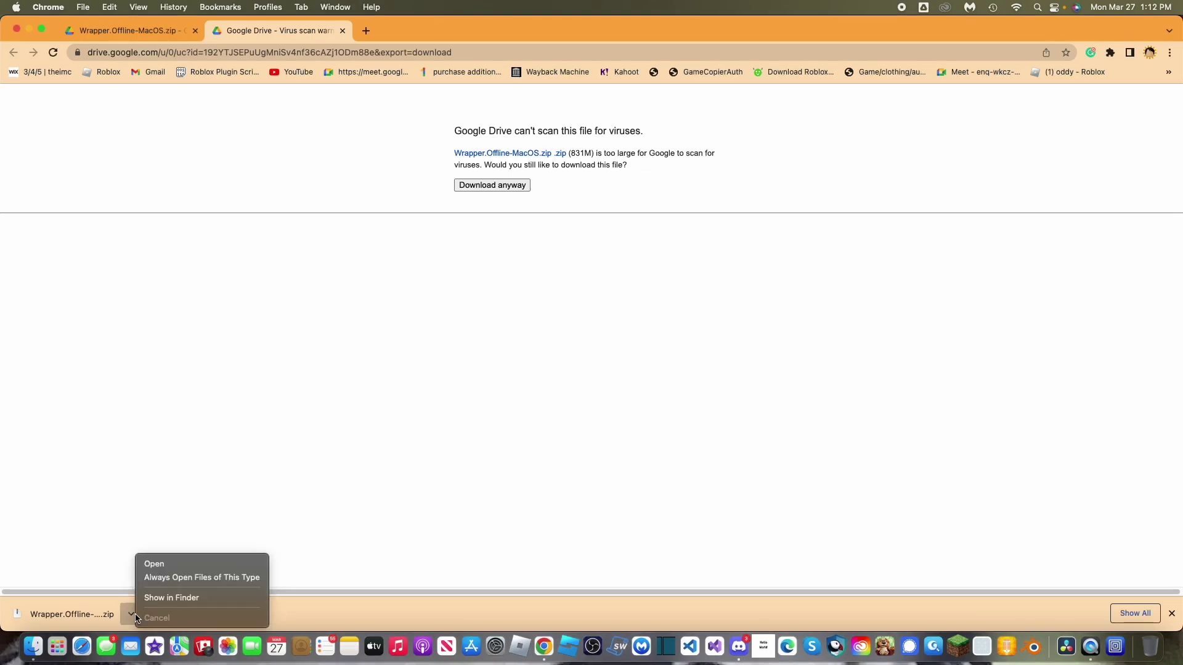
{"action": "left_click", "coordinate": [164, 596]}
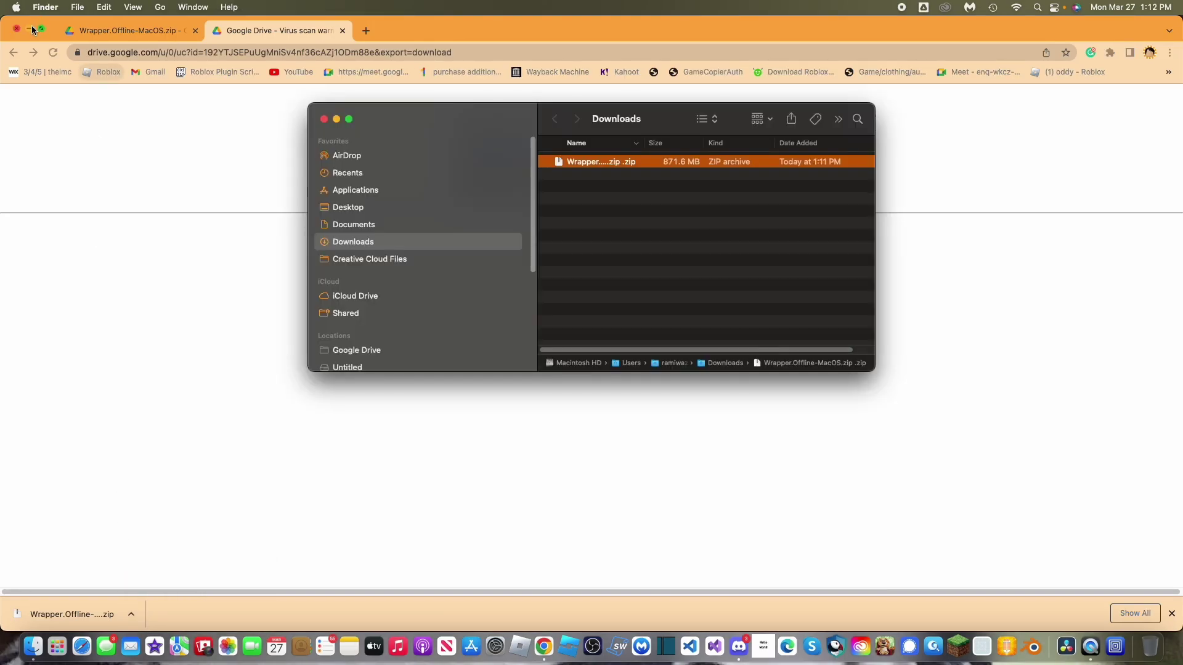
{"action": "left_click", "coordinate": [29, 30]}
{"action": "mouse_move", "coordinate": [449, 118]}
{"action": "left_mouse_down"}
{"action": "mouse_move", "coordinate": [303, 249]}
{"action": "mouse_move", "coordinate": [261, 243]}
{"action": "left_mouse_up"}
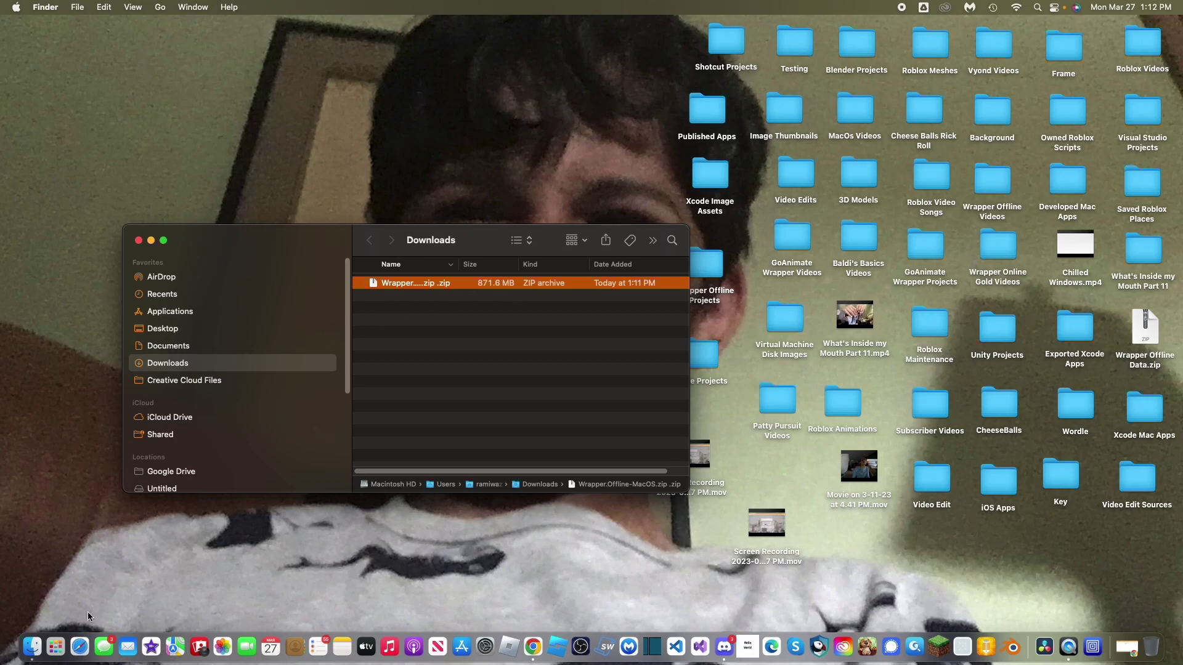
Extract the Wrapper-Offline zip in Downloads with Archive Utility.
{"action": "double_click", "coordinate": [476, 286]}
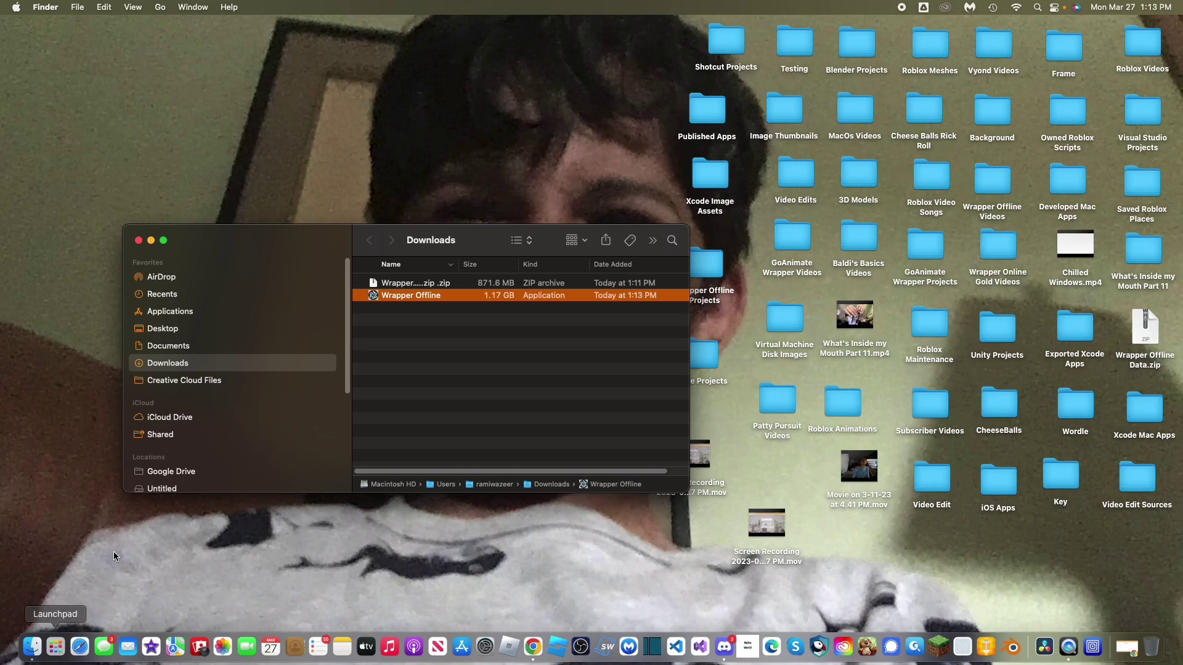
Open Applications in a new Finder tab and make a first attempt to drag Wrapper Offline onto it.
{"action": "right_click", "coordinate": [216, 317]}
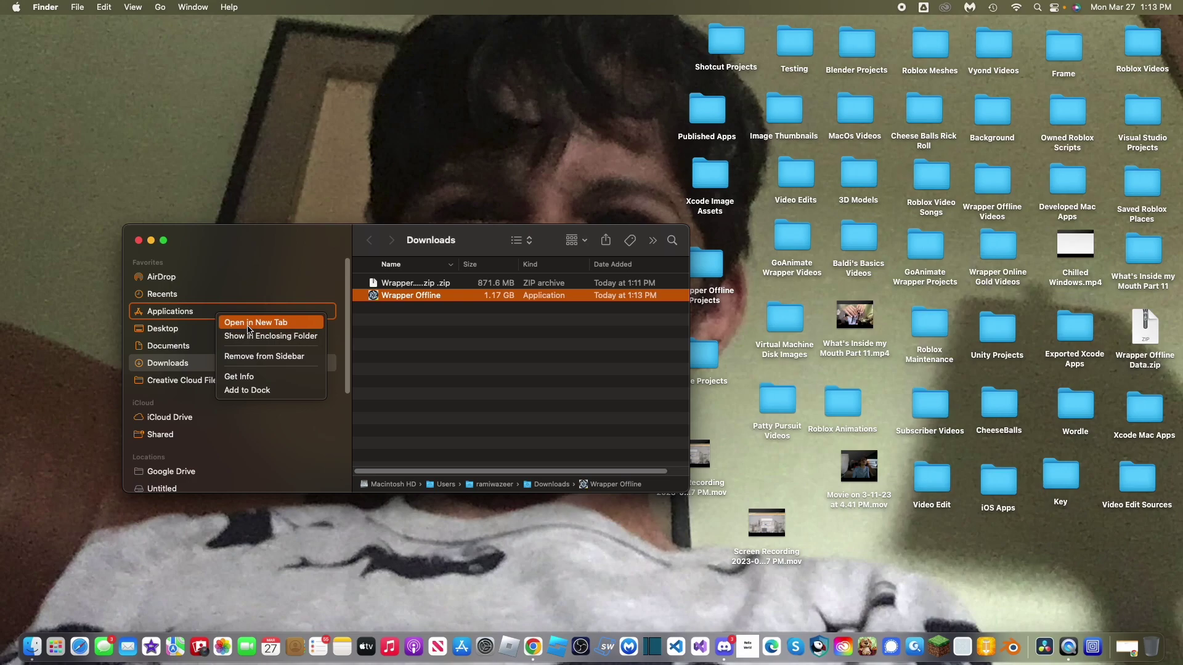
{"action": "left_click", "coordinate": [247, 325]}
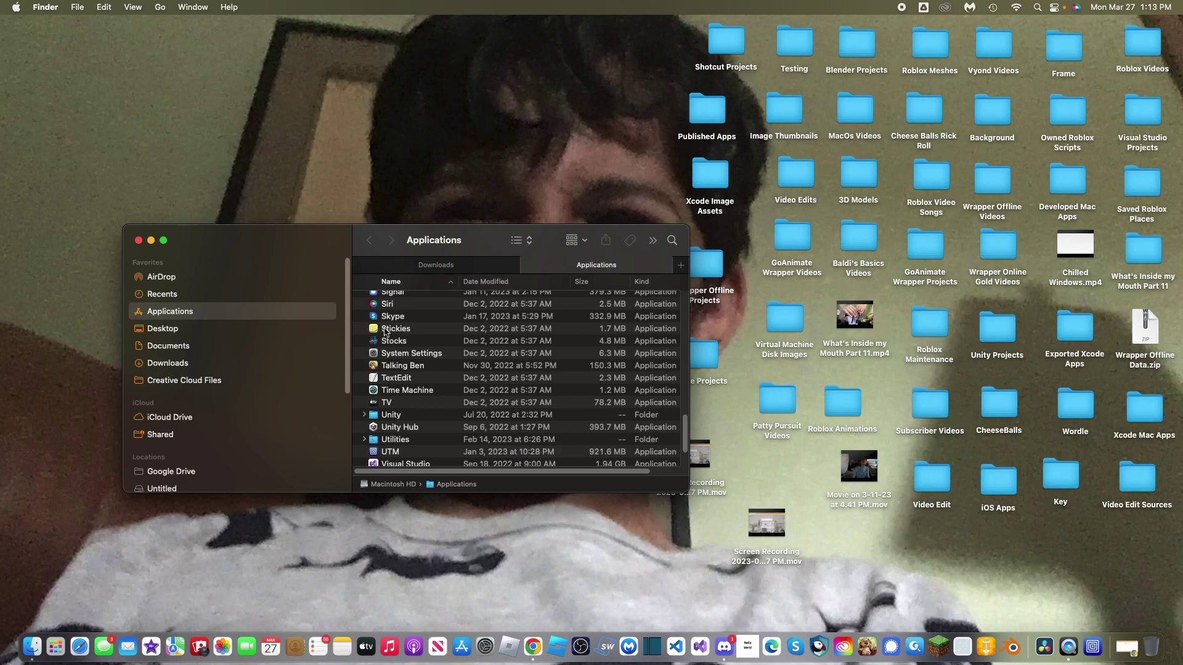
{"action": "left_click", "coordinate": [430, 270]}
{"action": "mouse_move", "coordinate": [436, 312]}
{"action": "left_mouse_down"}
{"action": "mouse_move", "coordinate": [588, 267]}
{"action": "mouse_move", "coordinate": [489, 267]}
{"action": "left_mouse_up"}
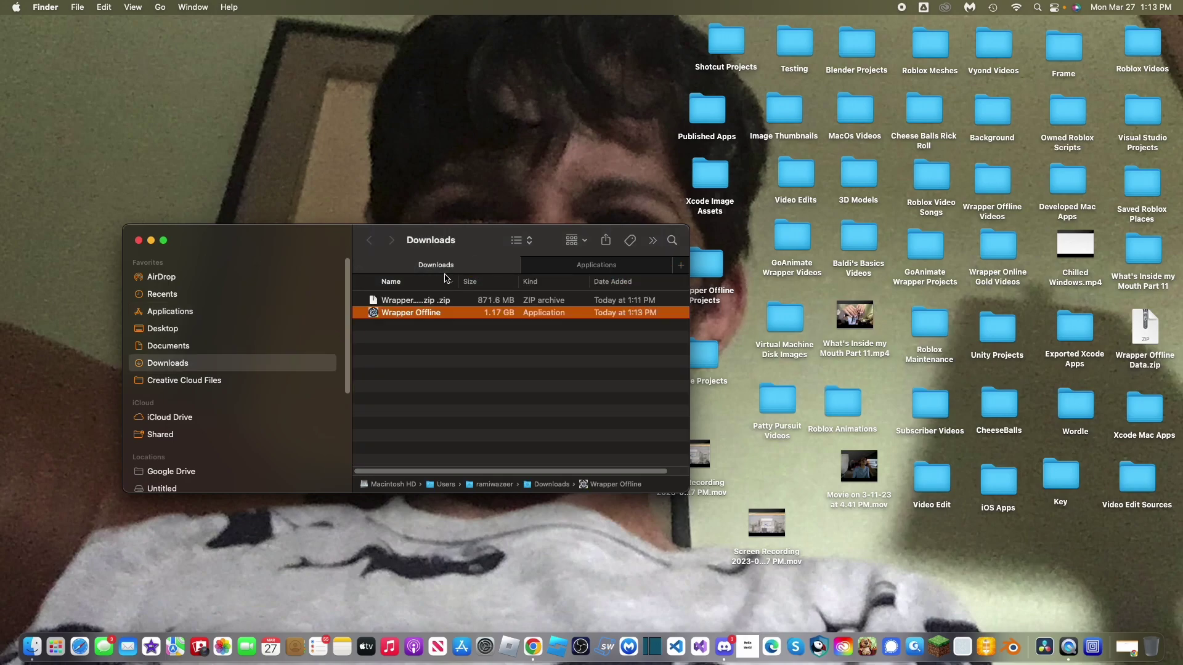
{"action": "left_click", "coordinate": [532, 266]}
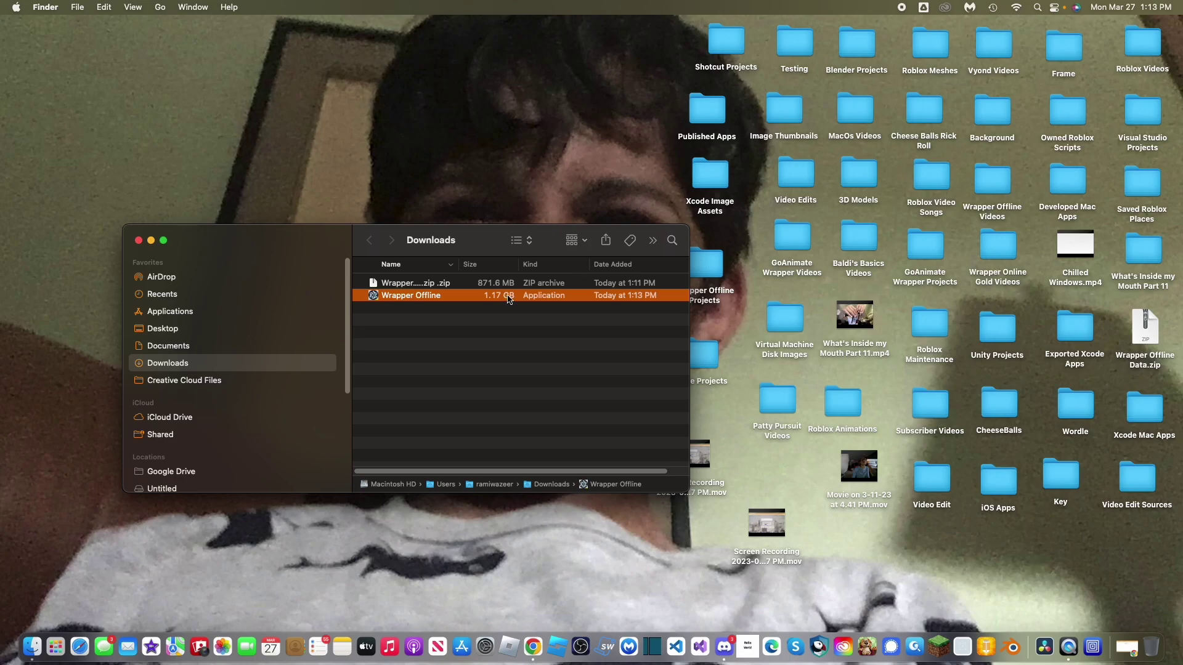
Reopen the Applications tab and move Wrapper Offline from Downloads into Applications.
{"action": "right_click", "coordinate": [213, 315]}
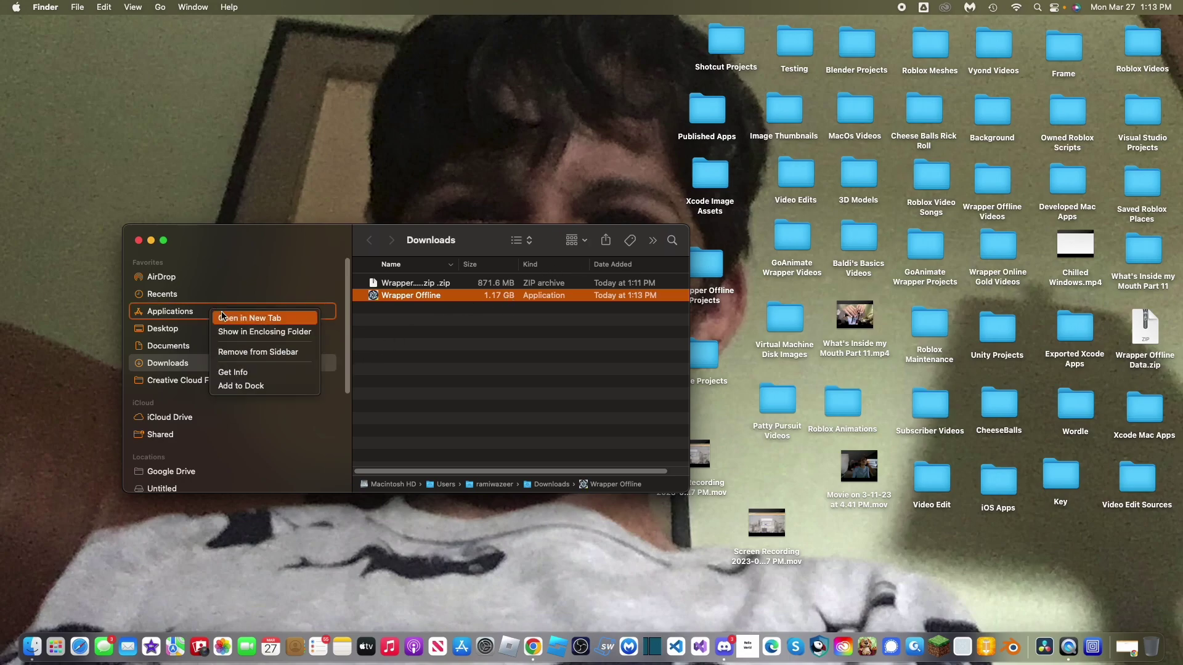
{"action": "left_click", "coordinate": [222, 317]}
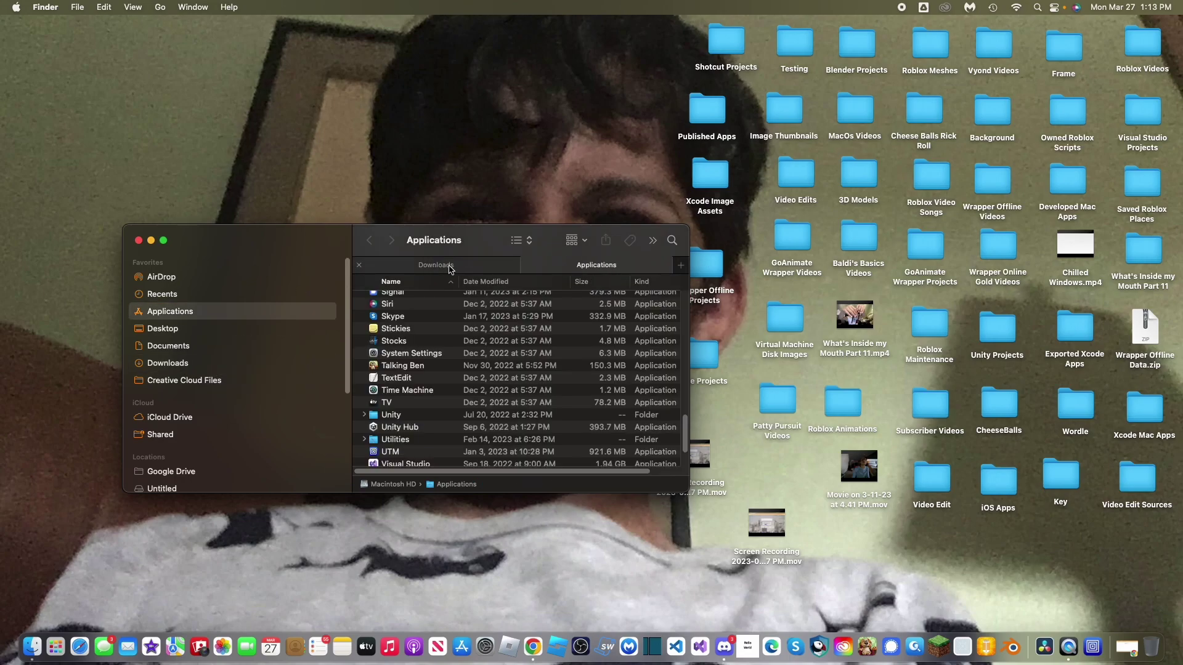
{"action": "left_click", "coordinate": [450, 266]}
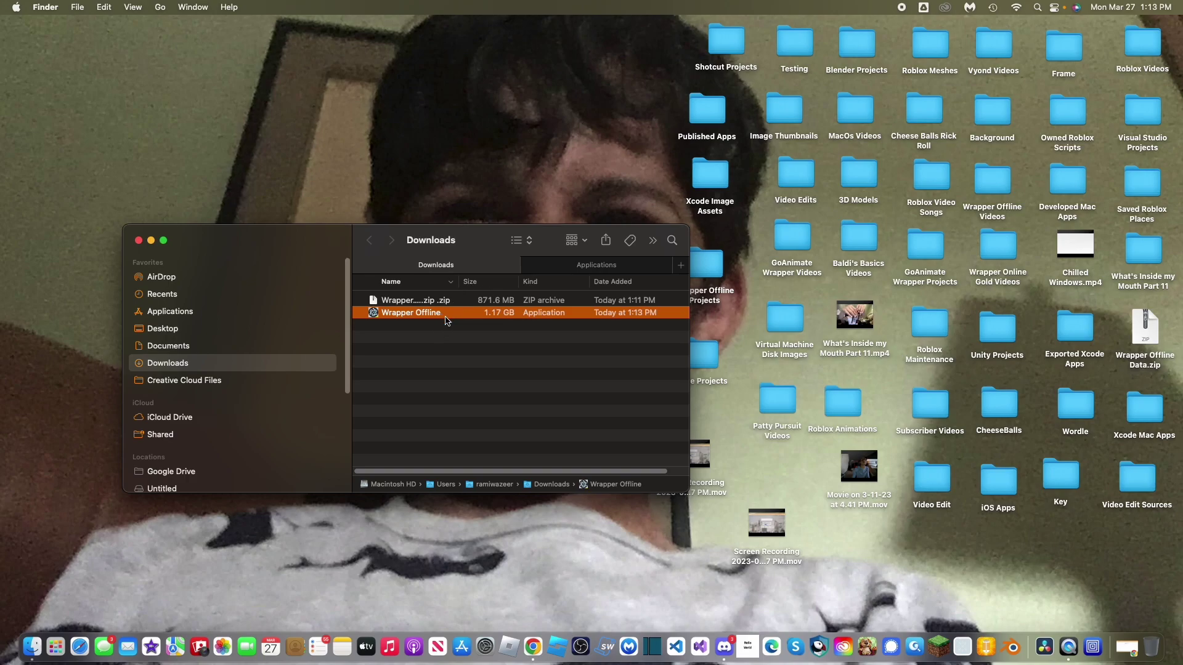
{"action": "mouse_move", "coordinate": [445, 320]}
{"action": "left_mouse_down"}
{"action": "mouse_move", "coordinate": [555, 304]}
{"action": "mouse_move", "coordinate": [615, 274]}
{"action": "left_mouse_up"}
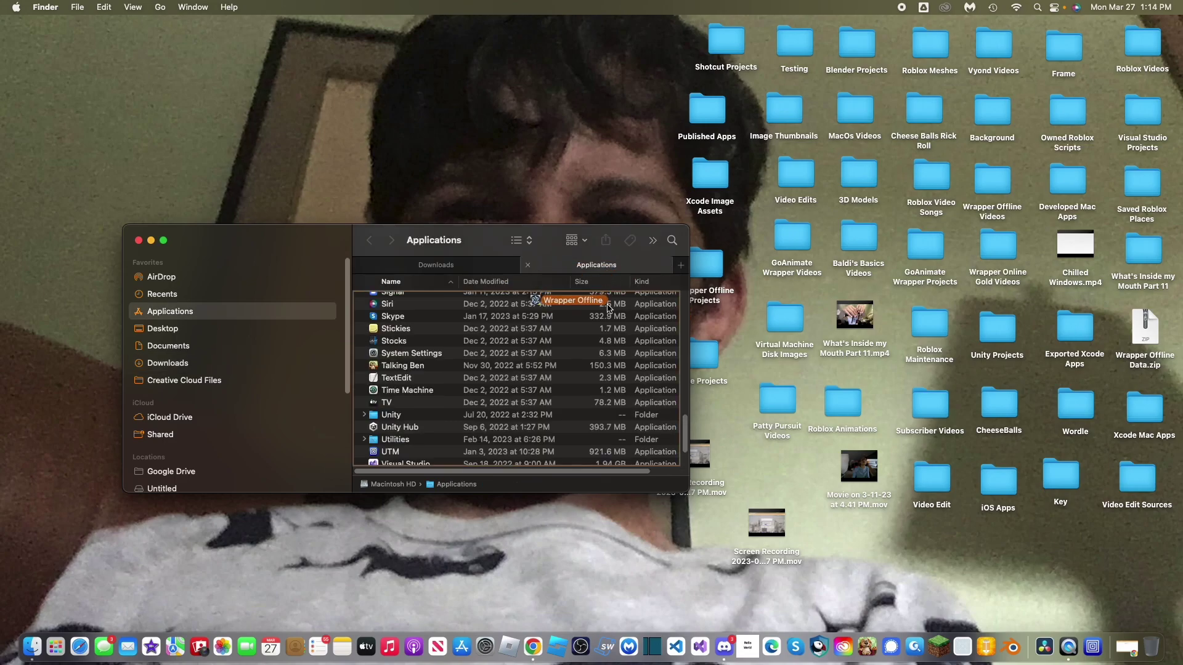
{"action": "mouse_move", "coordinate": [615, 275]}
{"action": "left_mouse_down"}
{"action": "mouse_move", "coordinate": [585, 331]}
{"action": "mouse_move", "coordinate": [525, 362]}
{"action": "left_mouse_up"}
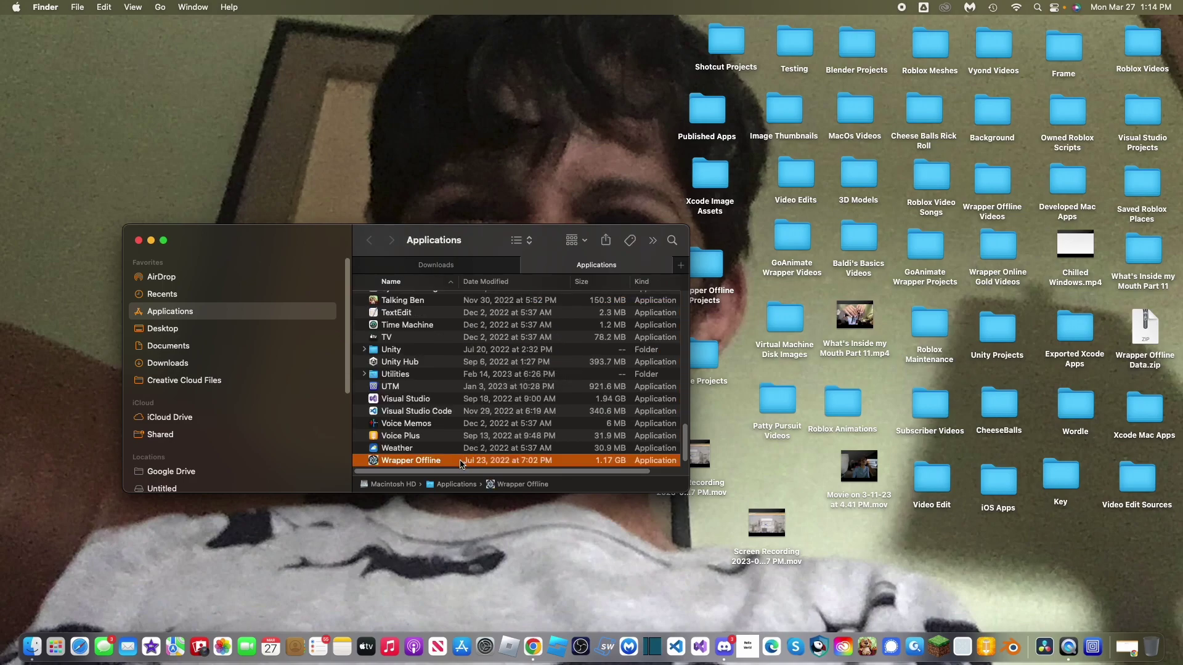
Launch Wrapper Offline, cancel the unverified-developer alert, and bring up System Settings.
{"action": "double_click", "coordinate": [448, 463]}
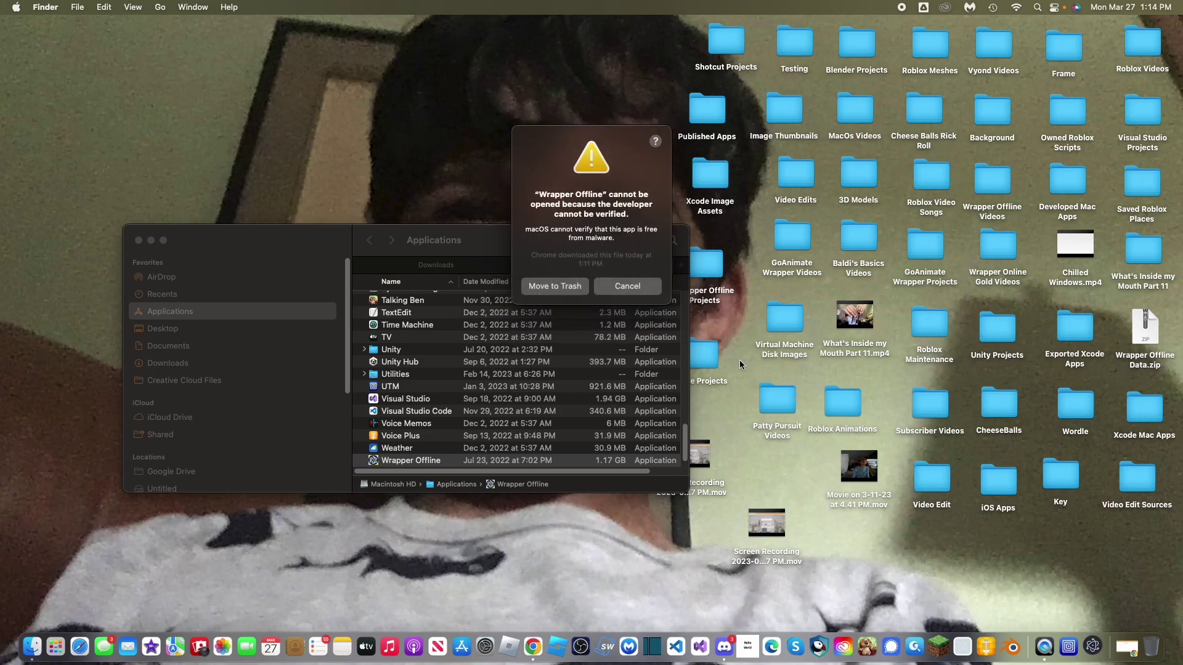
{"action": "left_click", "coordinate": [636, 285]}
{"action": "left_click", "coordinate": [635, 286]}
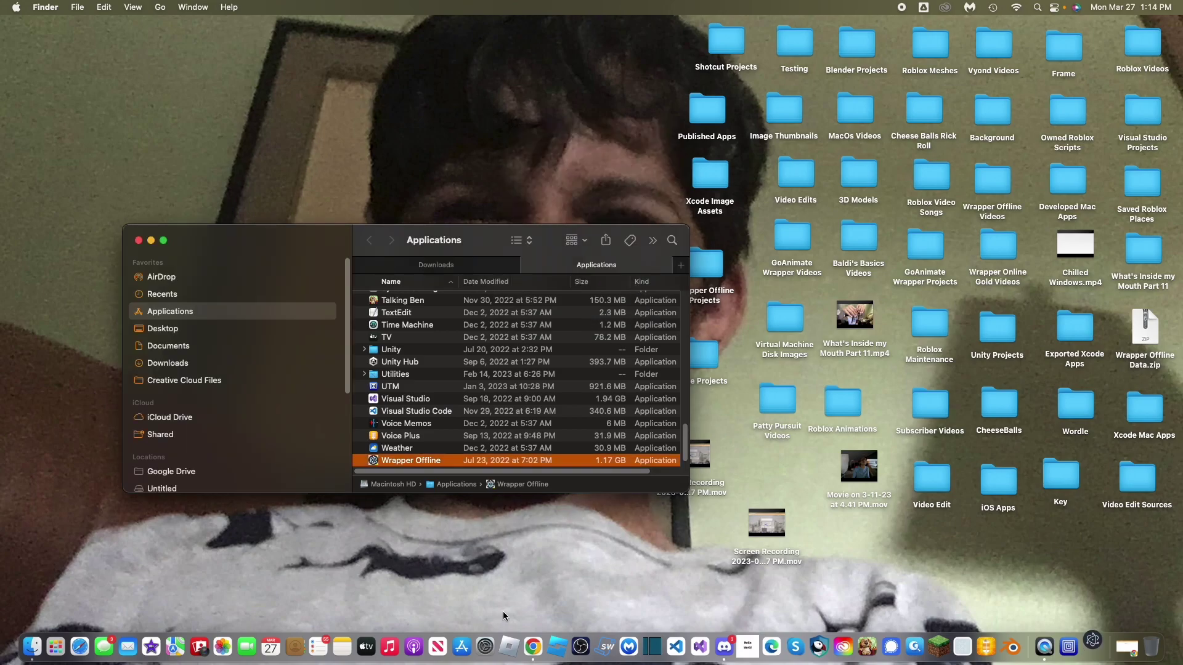
{"action": "left_click", "coordinate": [490, 644]}
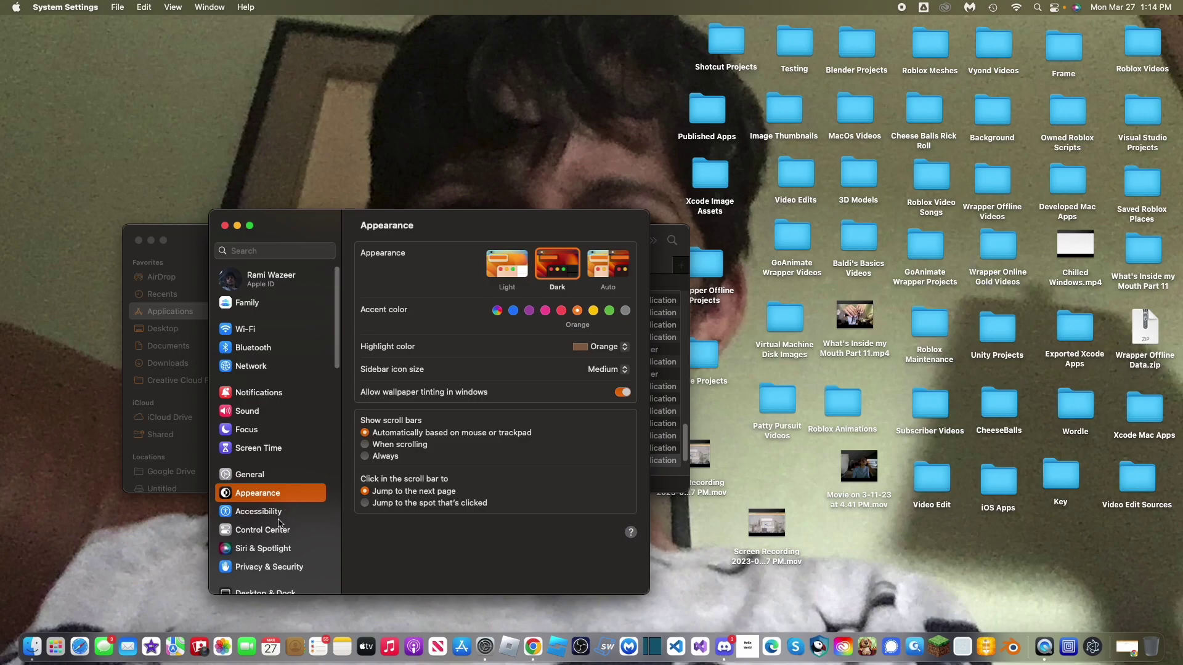
In Privacy & Security allow Wrapper Offline via Open Anyway with the password, then minimize settings.
{"action": "left_click", "coordinate": [283, 565]}
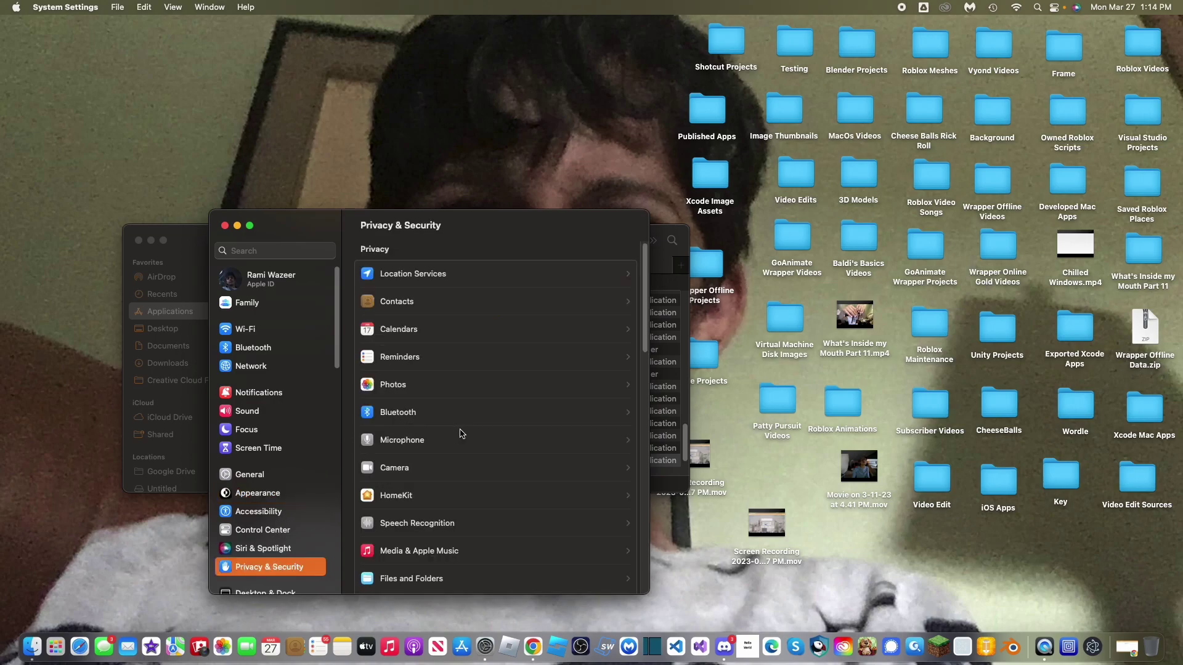
{"action": "scroll", "coordinate": [462, 464], "scroll_direction": "down", "scroll_amount": 1}
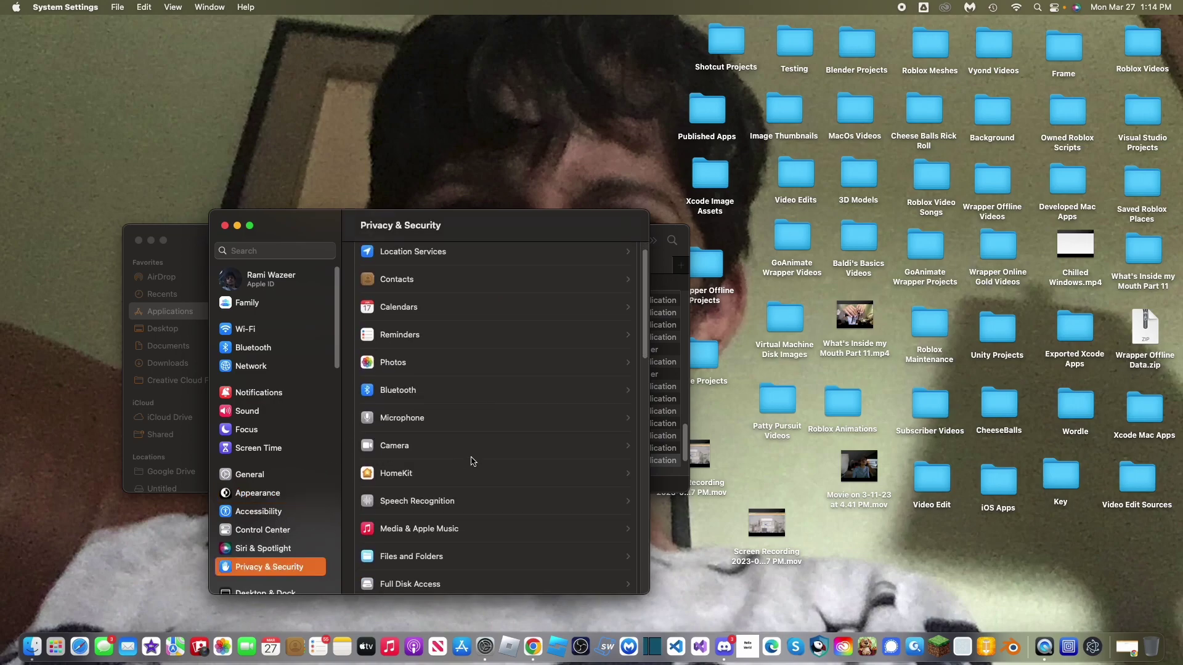
{"action": "scroll", "coordinate": [467, 463], "scroll_direction": "down", "scroll_amount": 4}
{"action": "scroll", "coordinate": [466, 467], "scroll_direction": "down", "scroll_amount": 3}
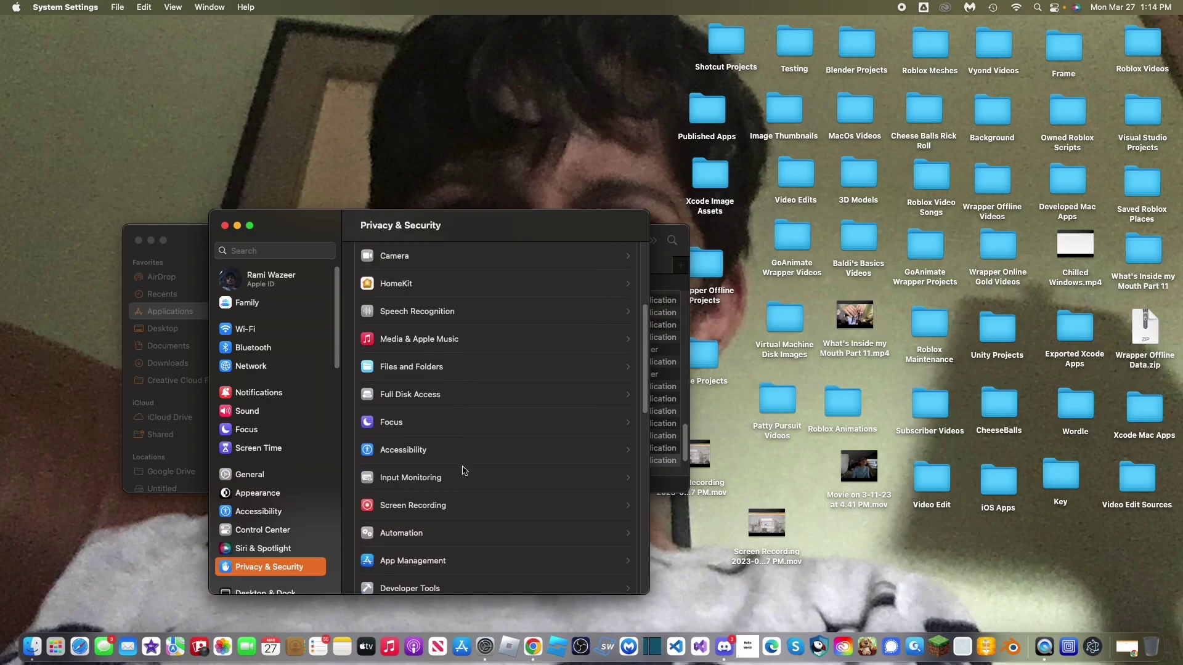
{"action": "scroll", "coordinate": [462, 481], "scroll_direction": "down", "scroll_amount": 1}
{"action": "scroll", "coordinate": [464, 484], "scroll_direction": "down", "scroll_amount": 3}
{"action": "scroll", "coordinate": [465, 487], "scroll_direction": "down", "scroll_amount": 1}
{"action": "scroll", "coordinate": [467, 492], "scroll_direction": "down", "scroll_amount": 3}
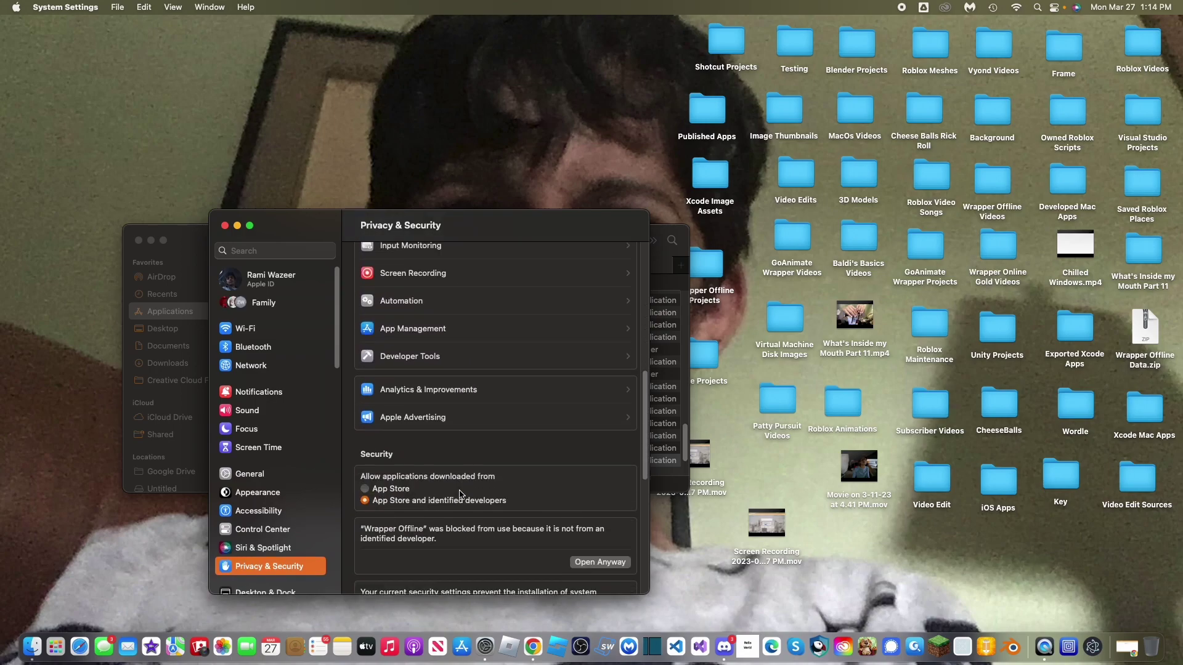
{"action": "scroll", "coordinate": [552, 528], "scroll_direction": "down", "scroll_amount": 1}
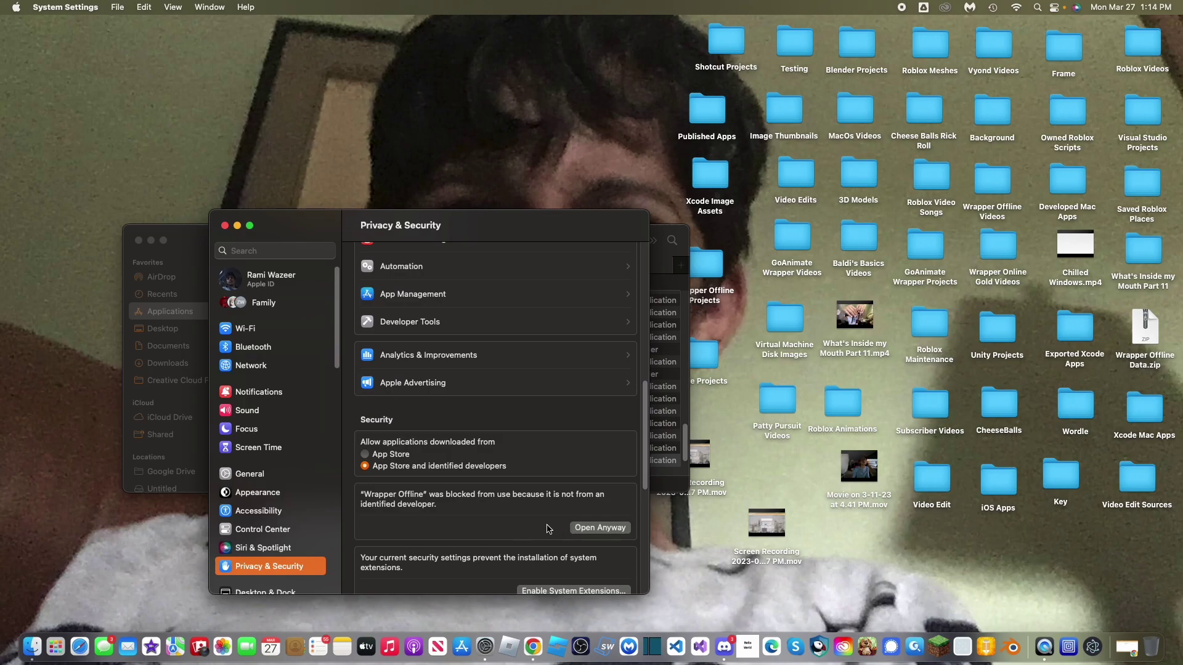
{"action": "left_click", "coordinate": [584, 530]}
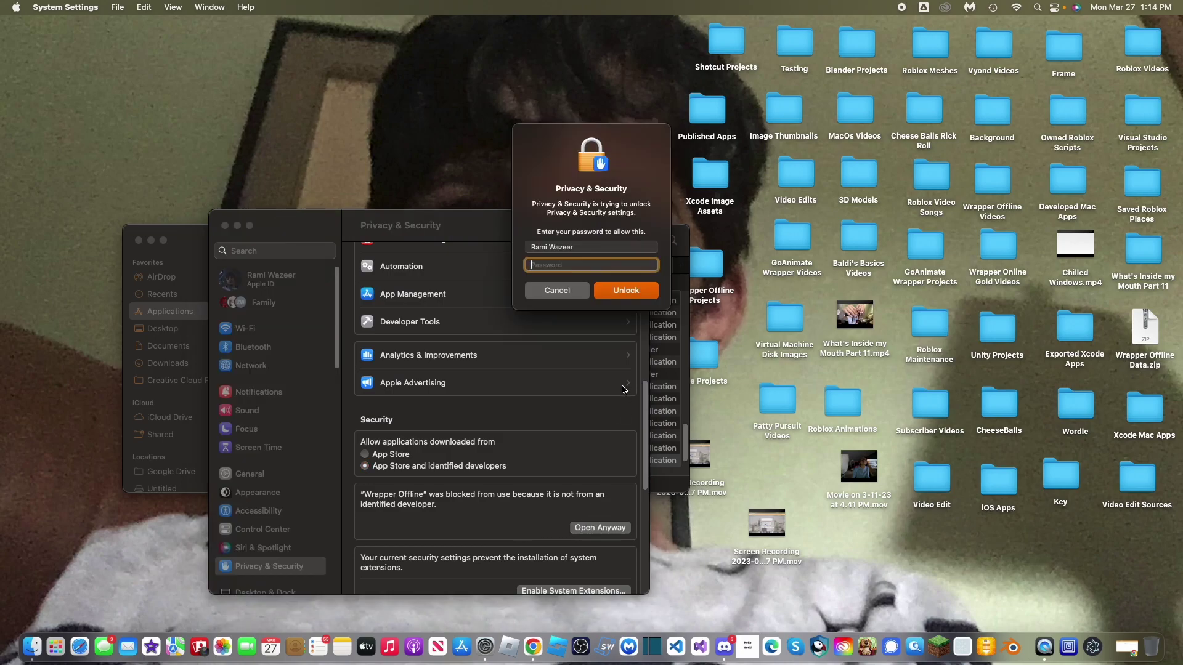
{"action": "type", "text": "•"}
{"action": "key", "text": "Return"}
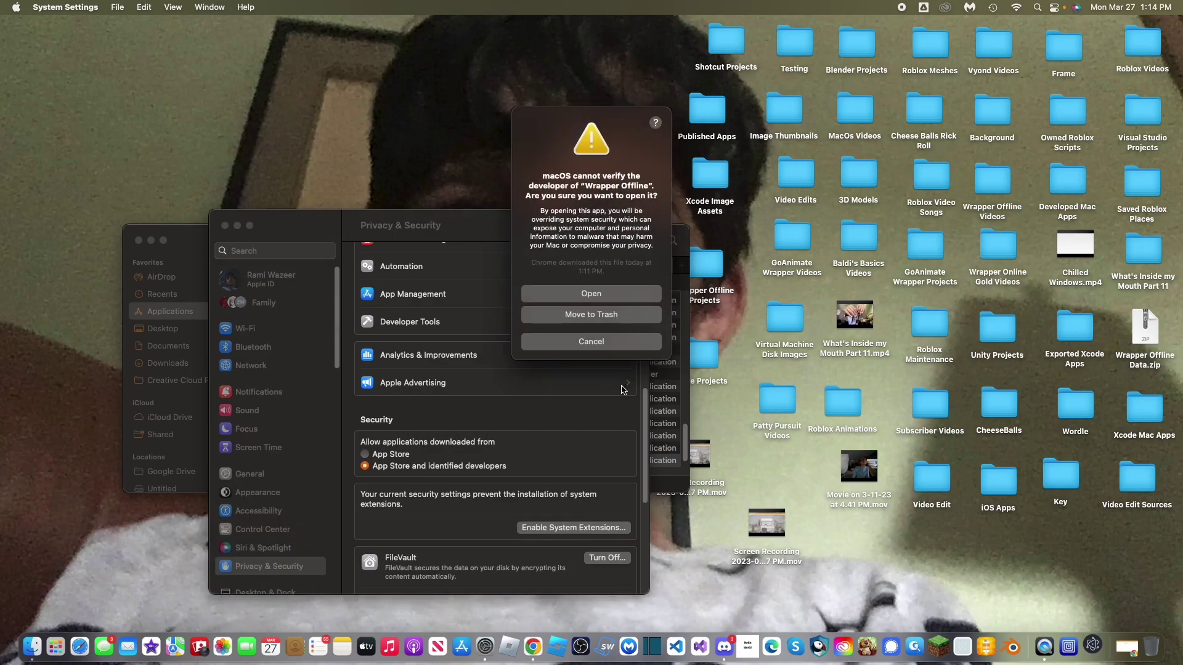
{"action": "left_click", "coordinate": [588, 295]}
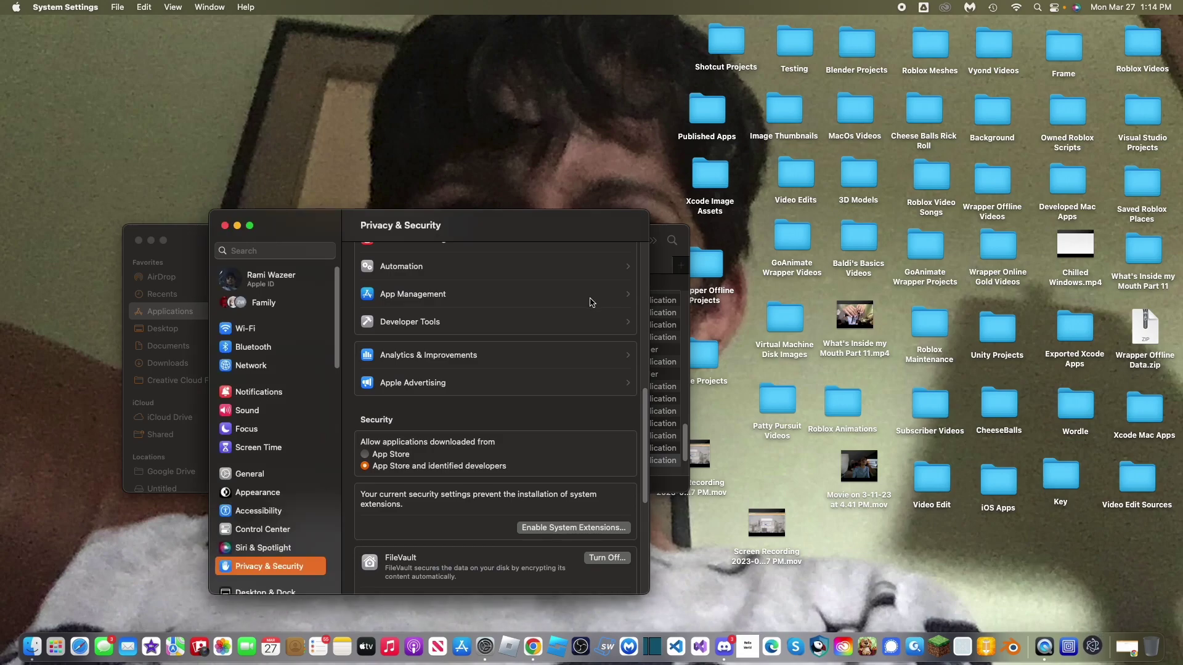
{"action": "left_click", "coordinate": [238, 227]}
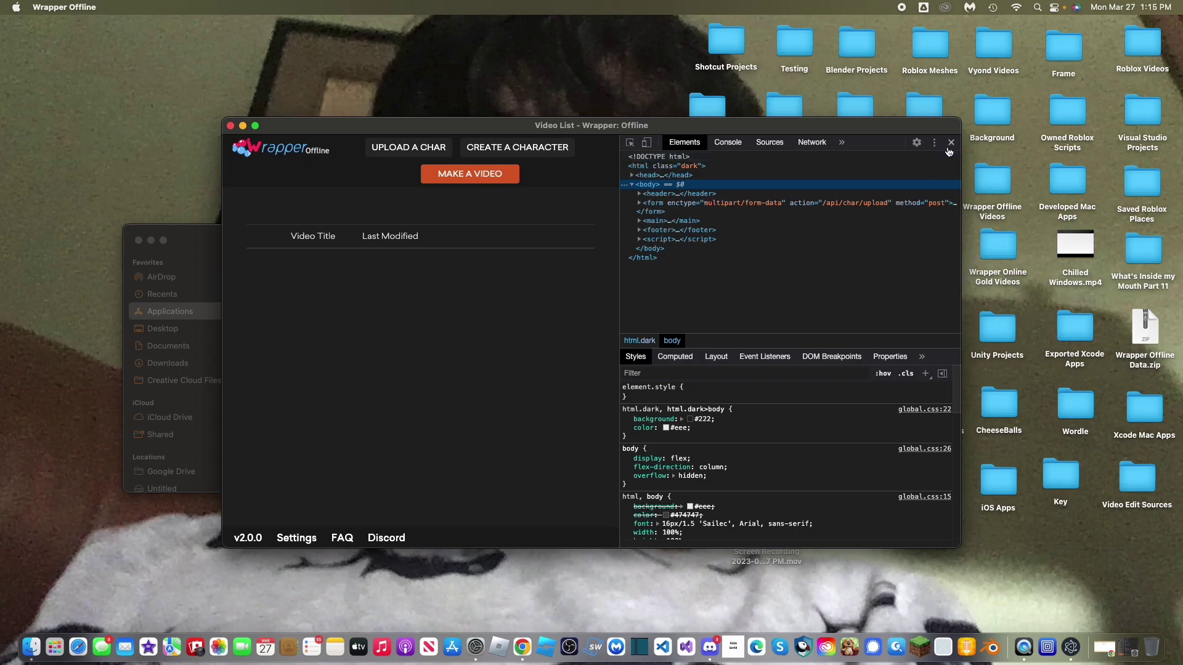
Close the DevTools panel in Wrapper Offline's Video List window.
{"action": "left_click", "coordinate": [952, 142]}
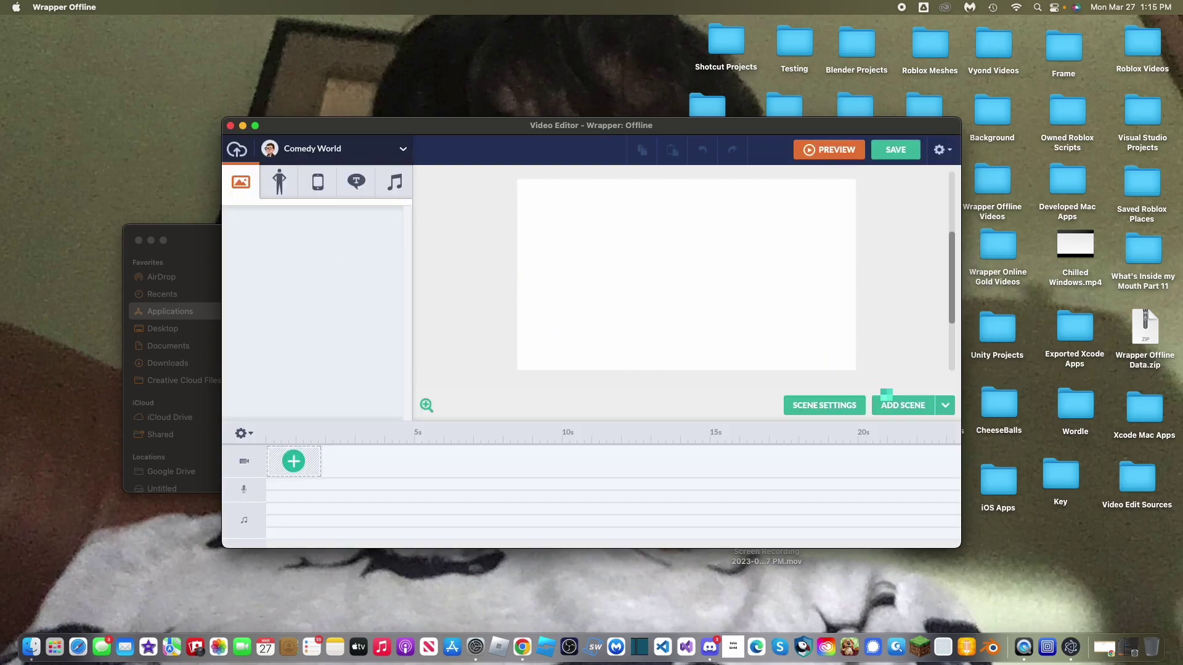
Add the bedroom background scene and place the red-hoodie Stock character in it.
{"action": "left_click", "coordinate": [929, 406]}
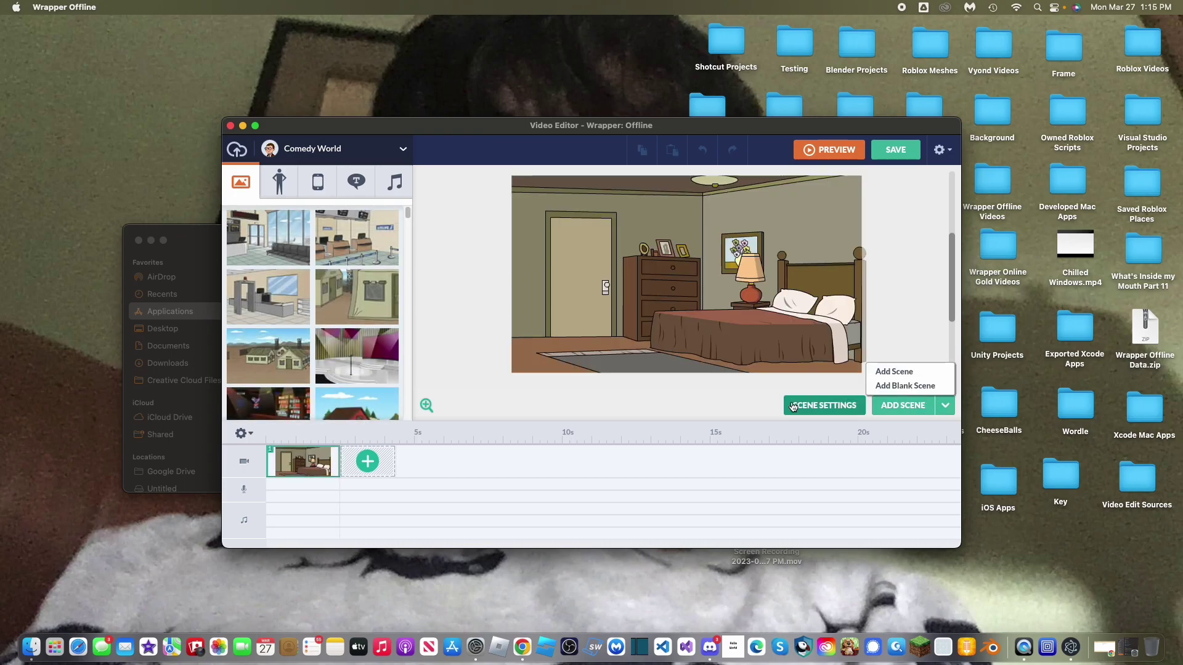
{"action": "left_click", "coordinate": [276, 184]}
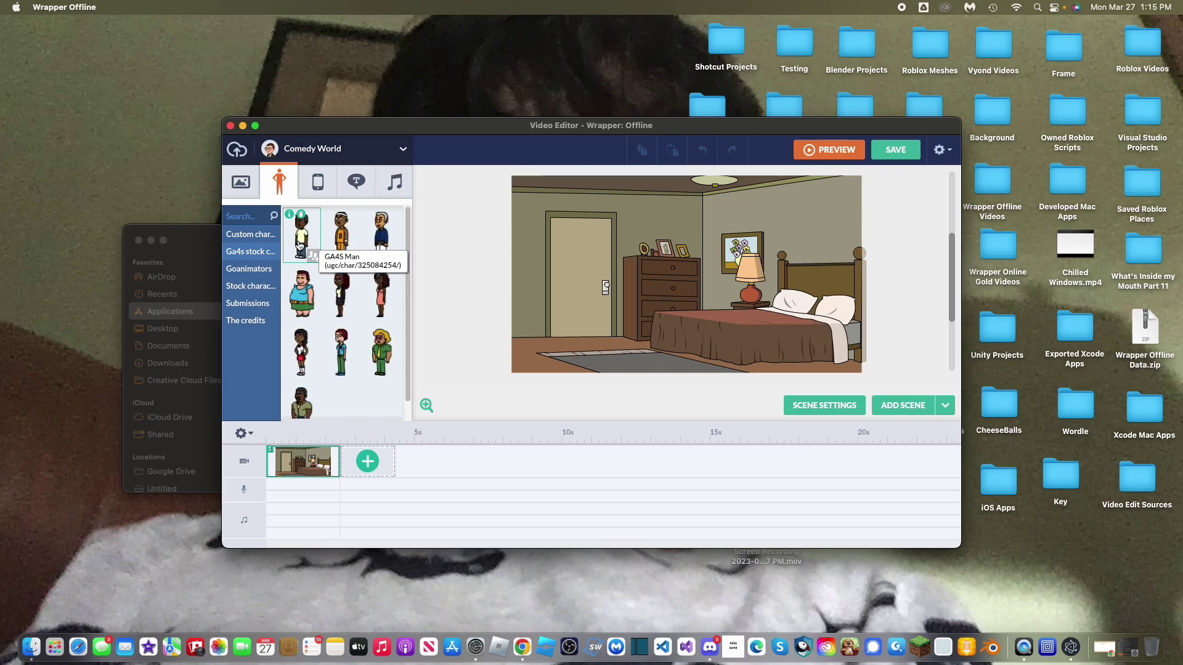
{"action": "left_click", "coordinate": [263, 237]}
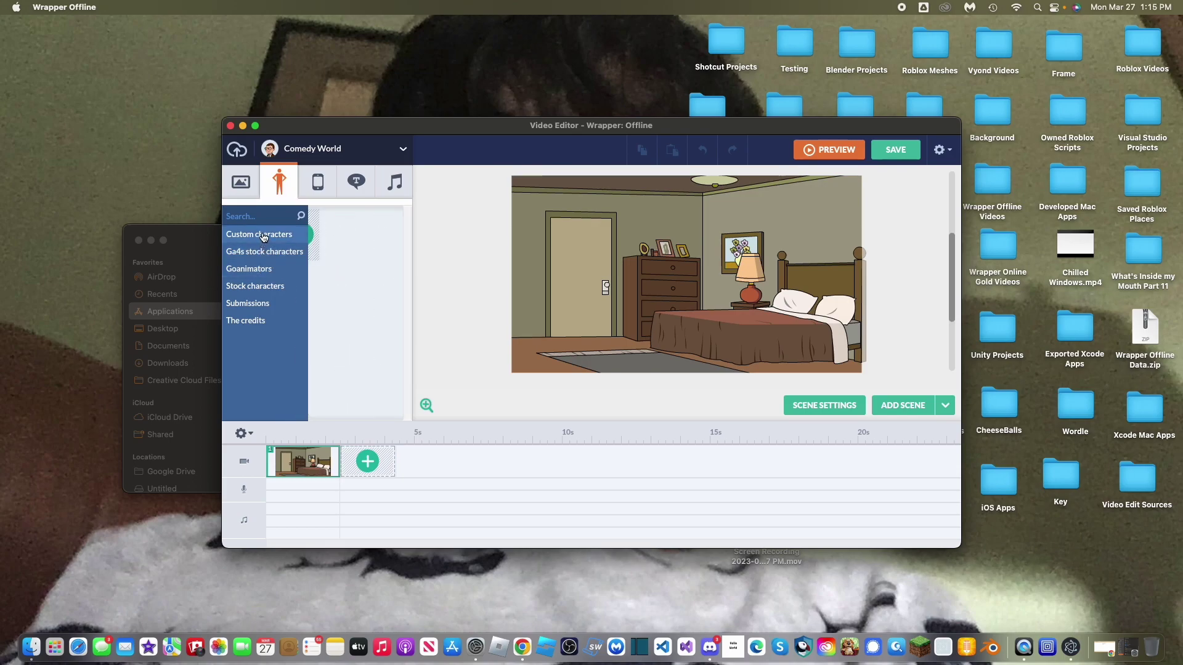
{"action": "left_click", "coordinate": [255, 287]}
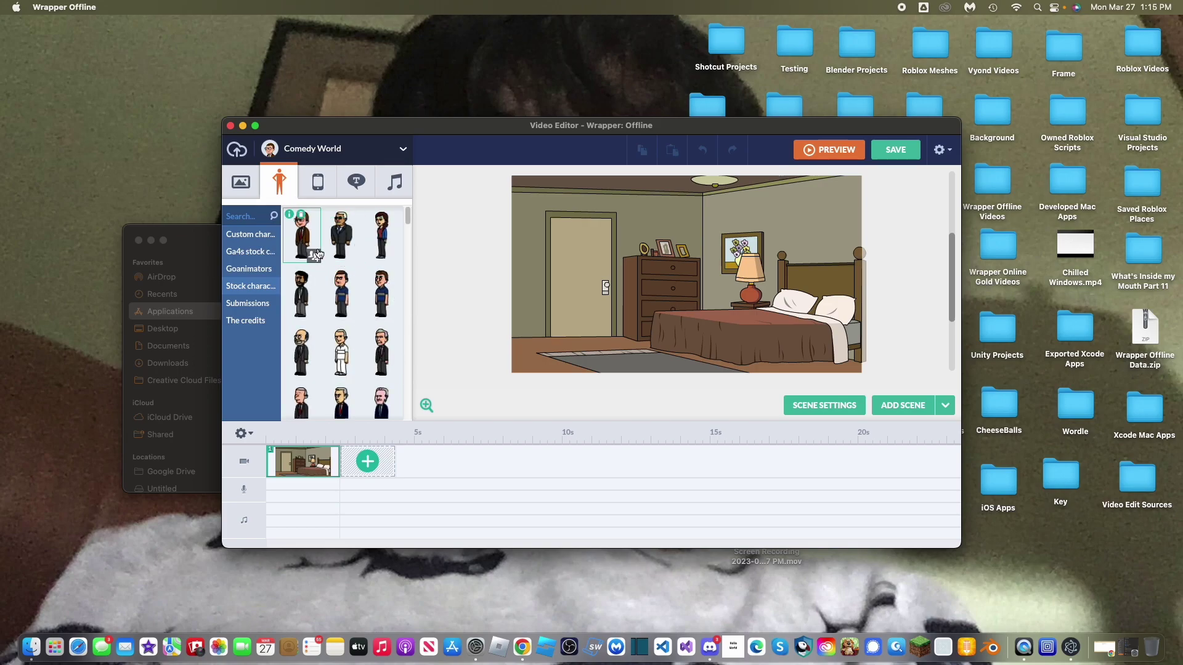
{"action": "left_click_drag", "start_coordinate": [408, 219], "coordinate": [409, 297]}
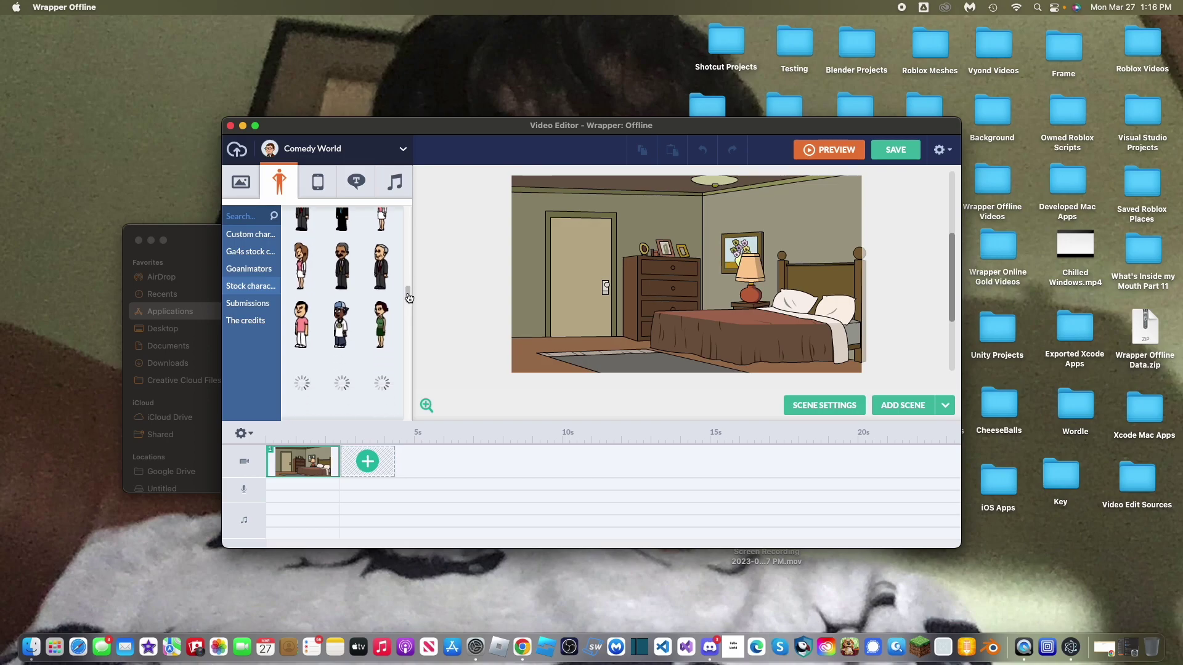
{"action": "left_click_drag", "start_coordinate": [408, 297], "coordinate": [412, 318]}
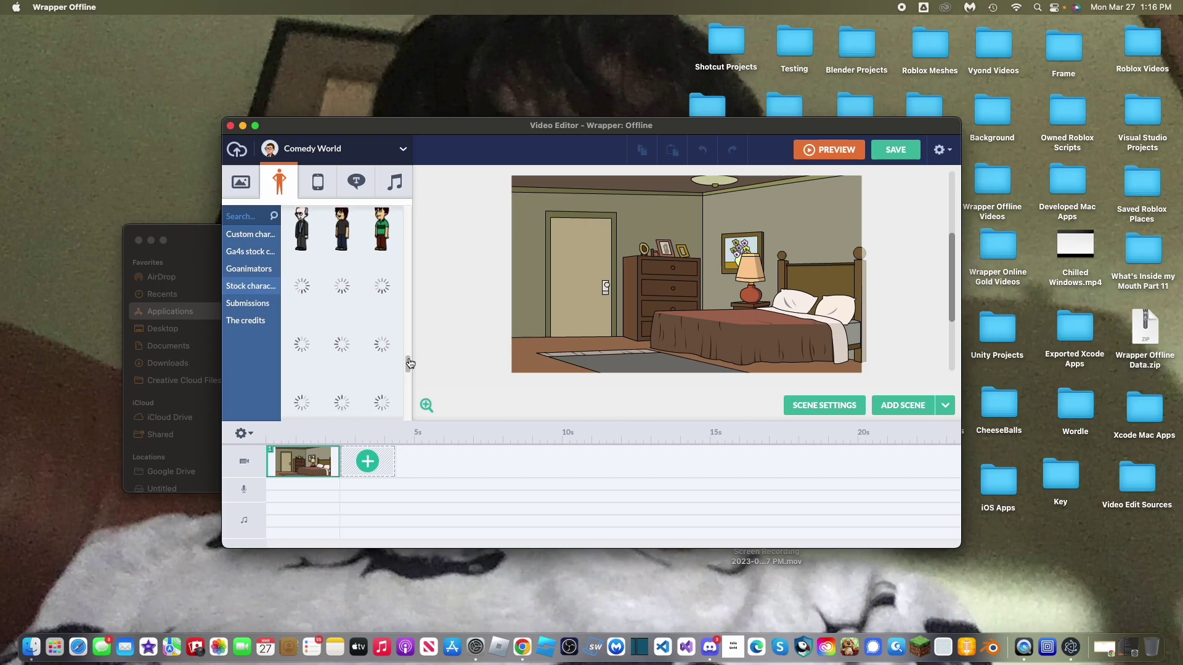
{"action": "left_click_drag", "start_coordinate": [409, 362], "coordinate": [412, 401]}
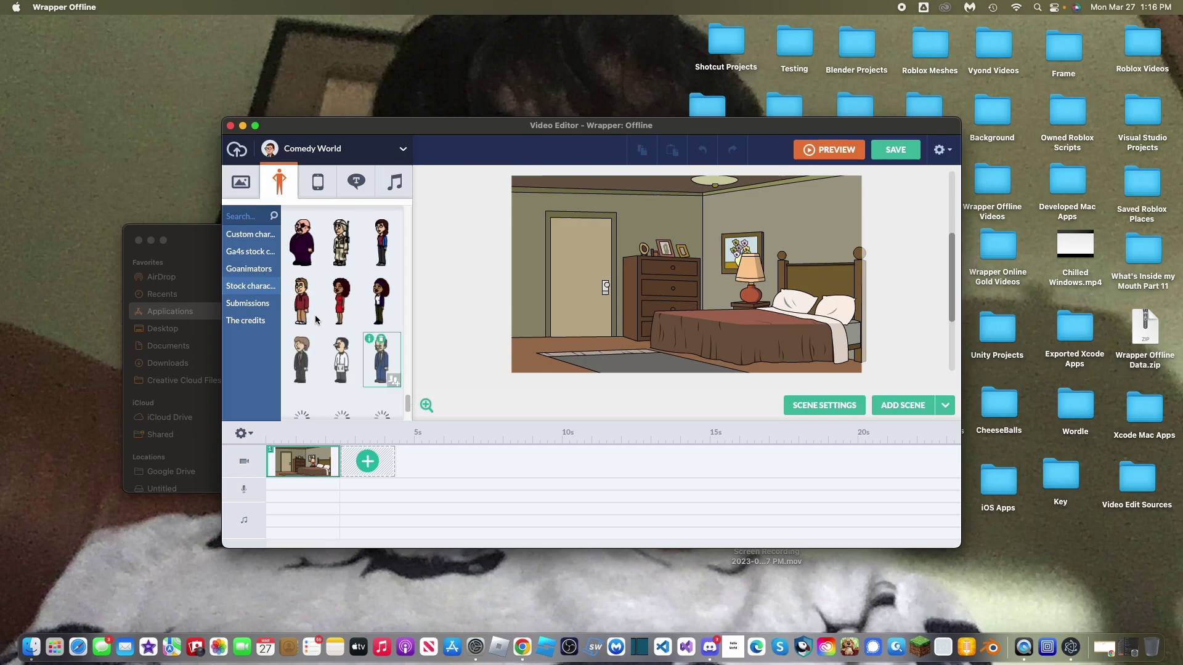
{"action": "left_click", "coordinate": [303, 300]}
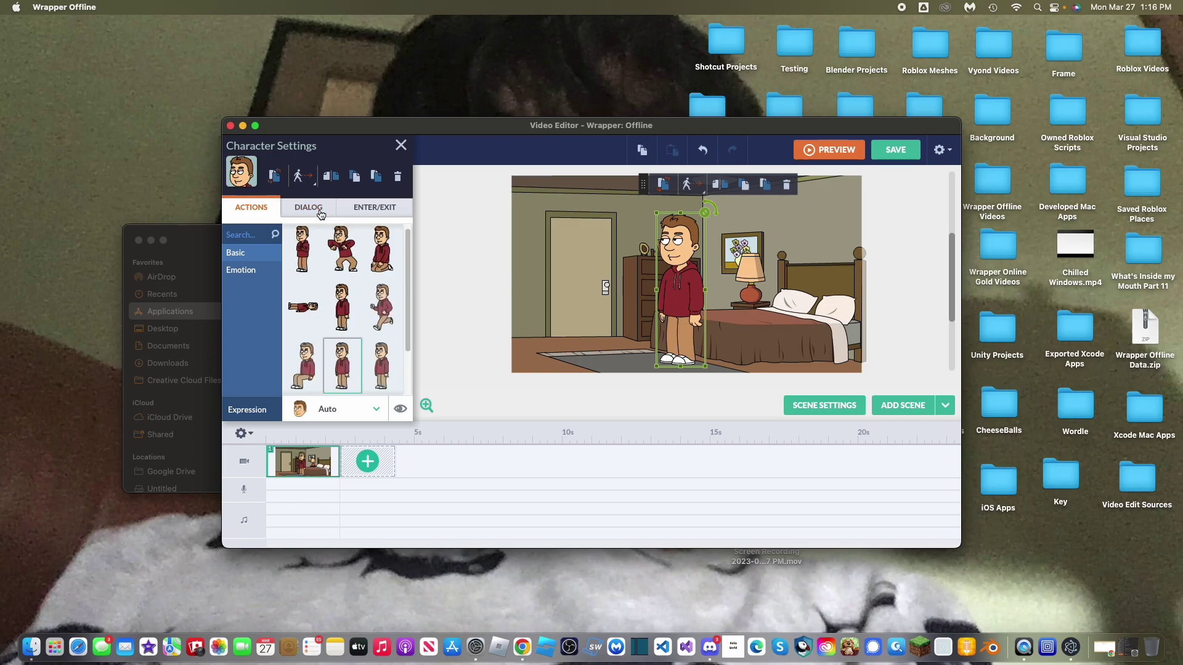
{"action": "left_click", "coordinate": [319, 213]}
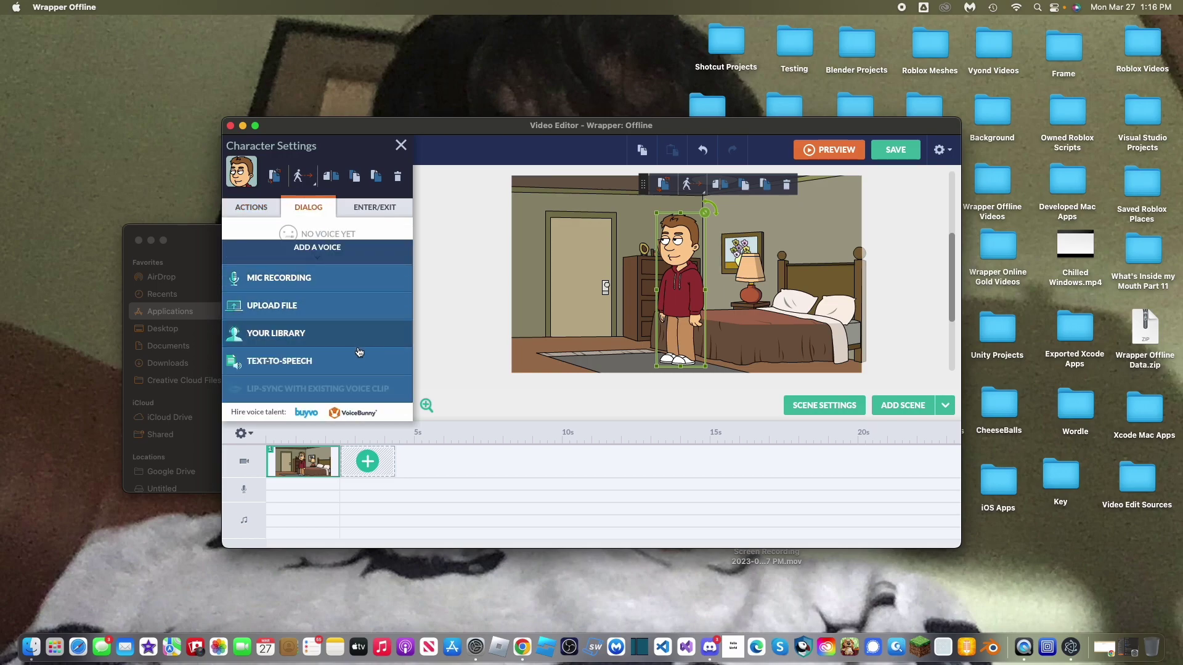
{"action": "left_click", "coordinate": [259, 207]}
{"action": "left_click", "coordinate": [402, 146]}
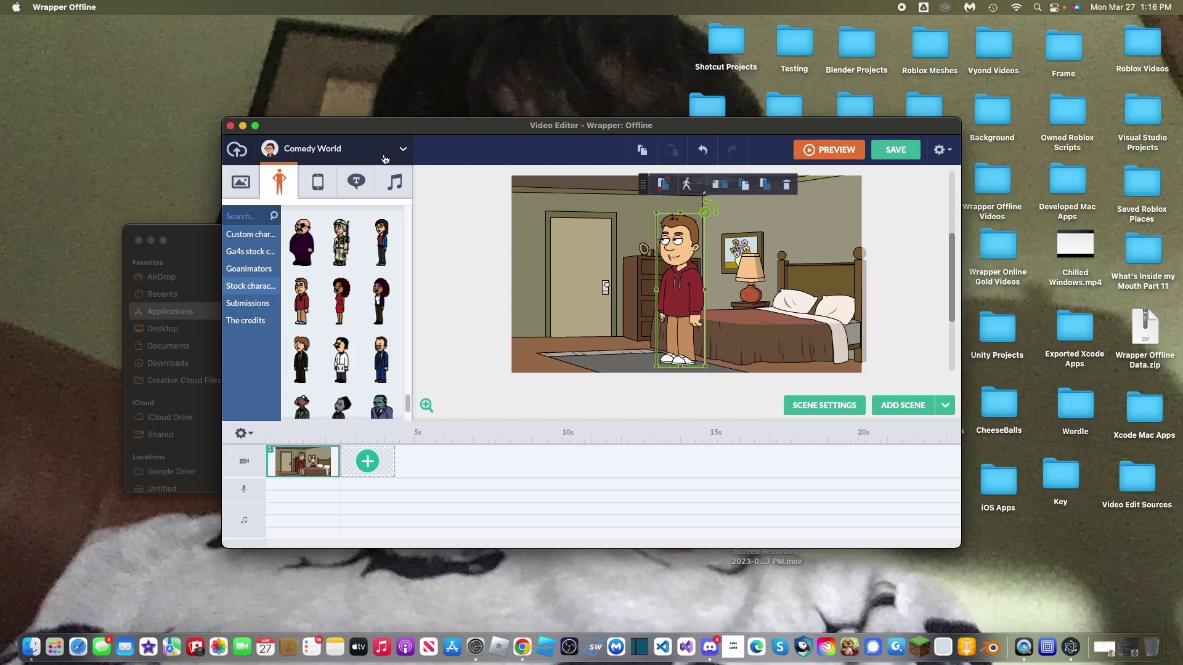
{"action": "left_click", "coordinate": [454, 267]}
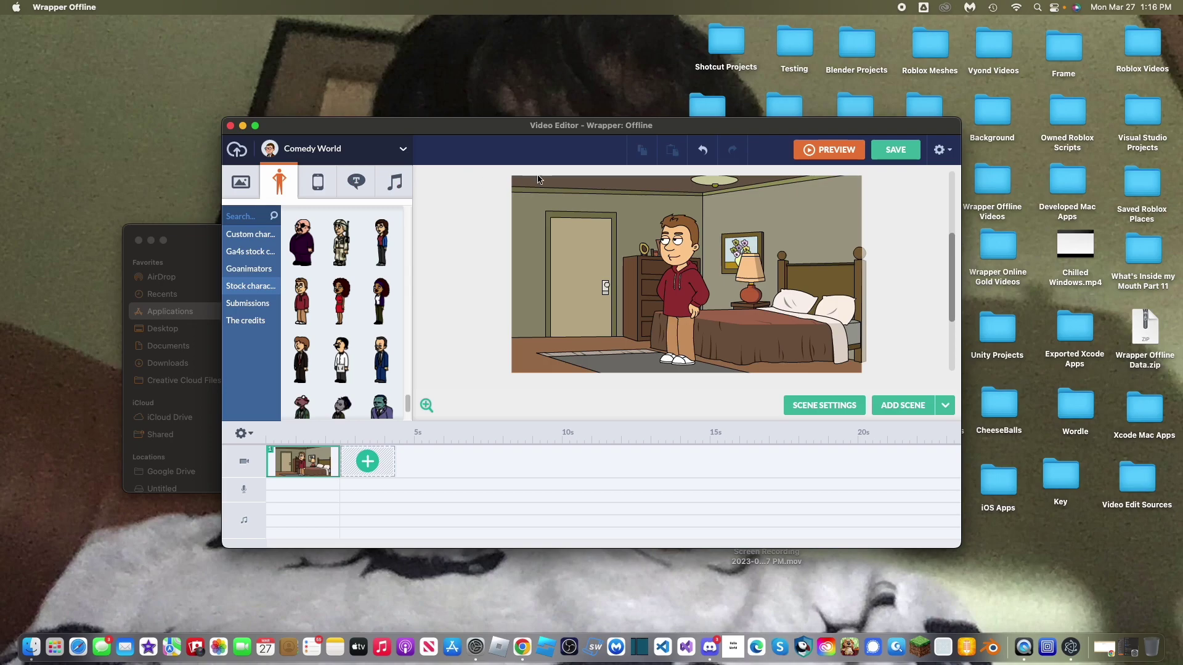
{"action": "right_click", "coordinate": [417, 176]}
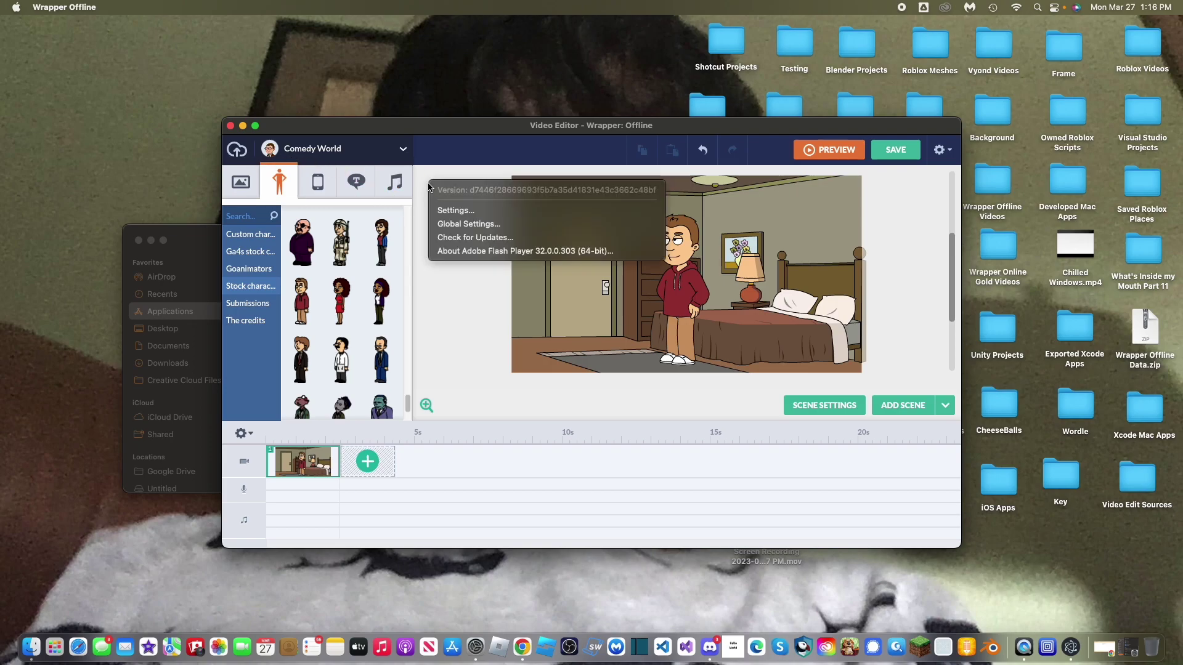
{"action": "left_click", "coordinate": [419, 187]}
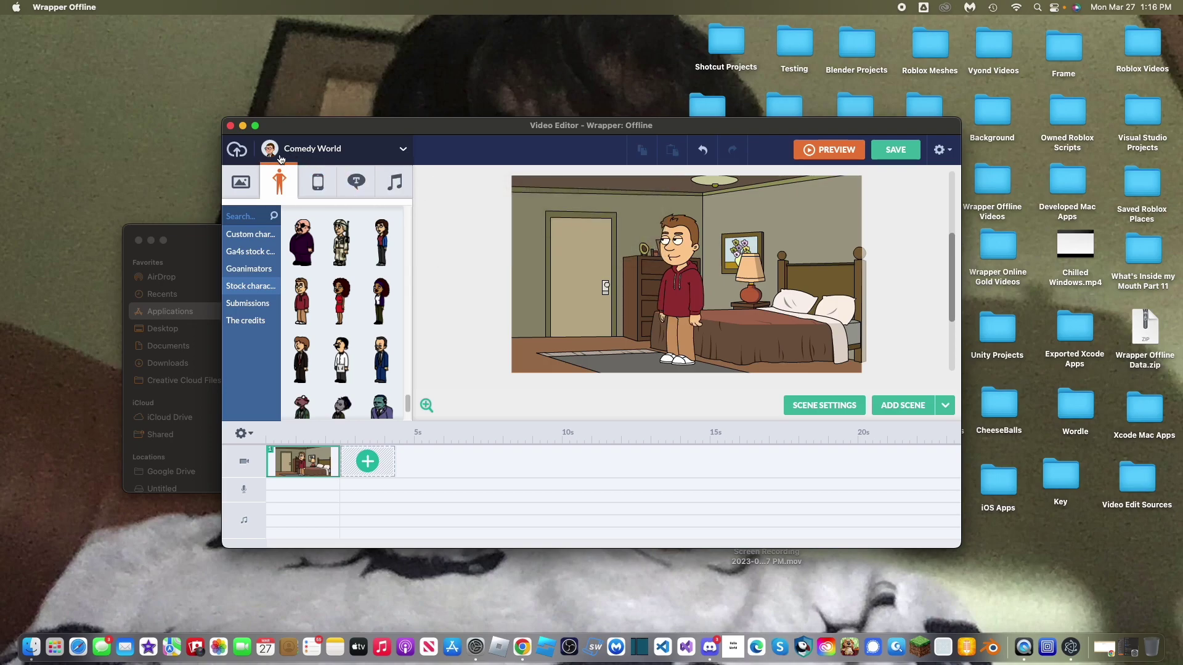